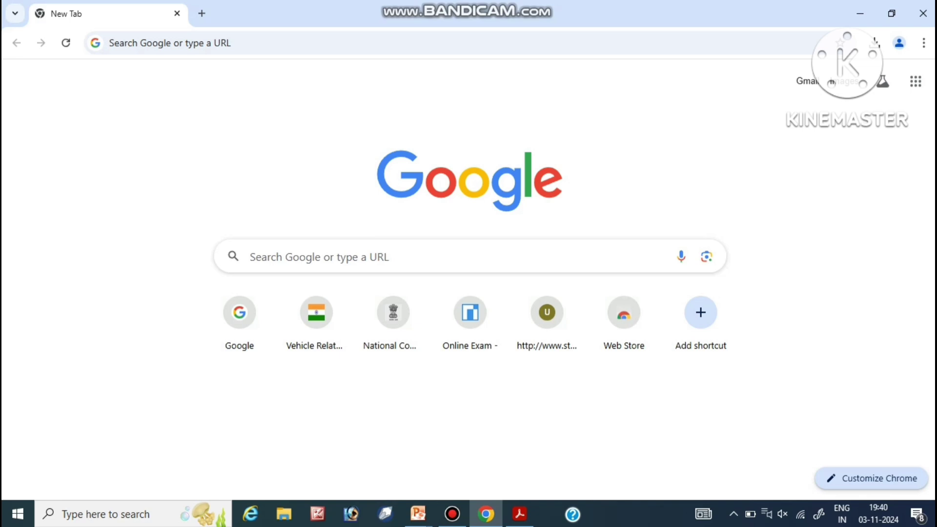
Step: Search Google for 'JEE 2025' from the New Tab page
left_click(326, 247)
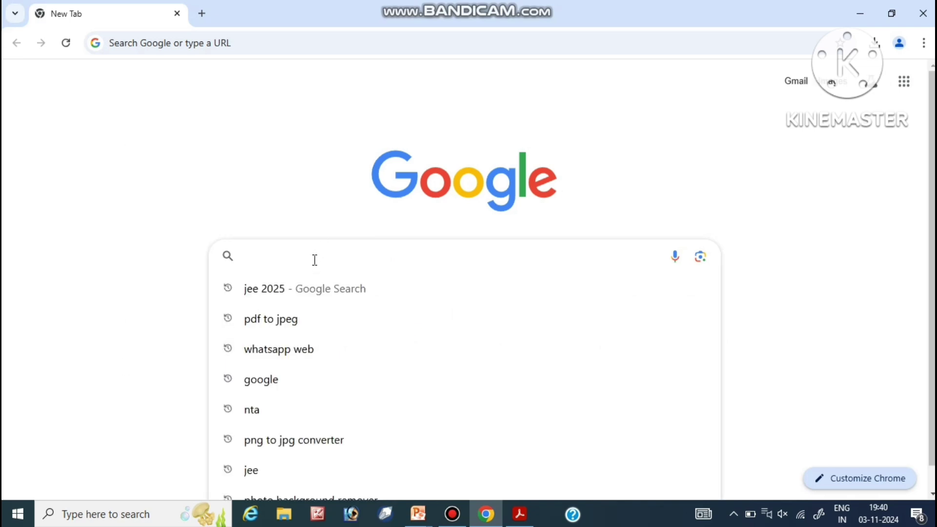
type("JEE")
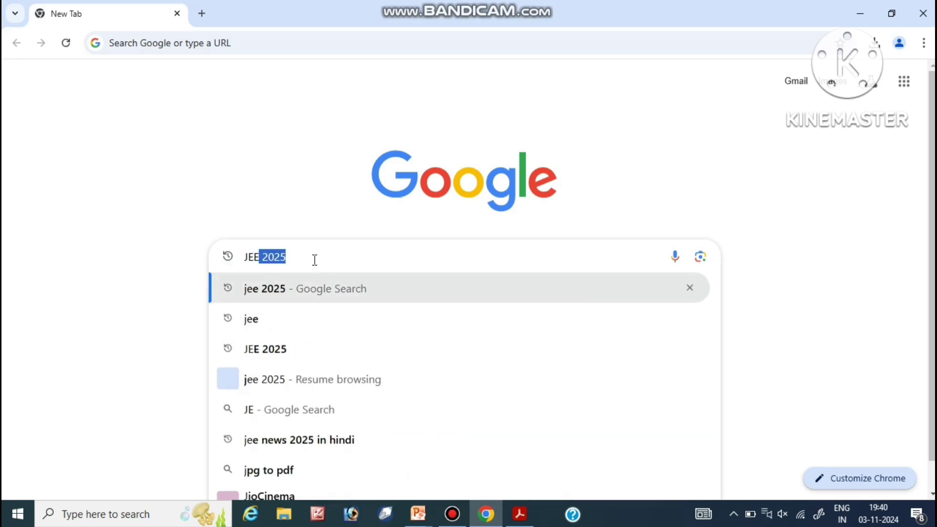
type(" 2025")
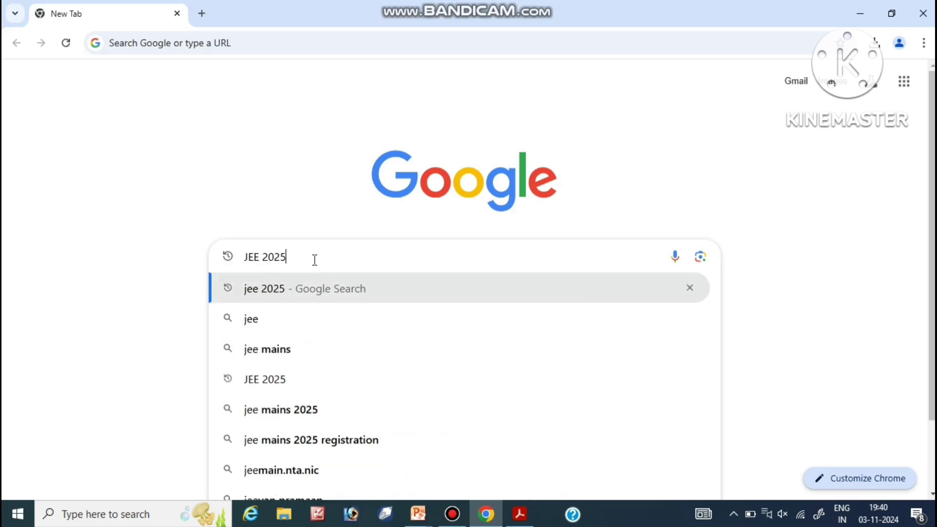
key("Return")
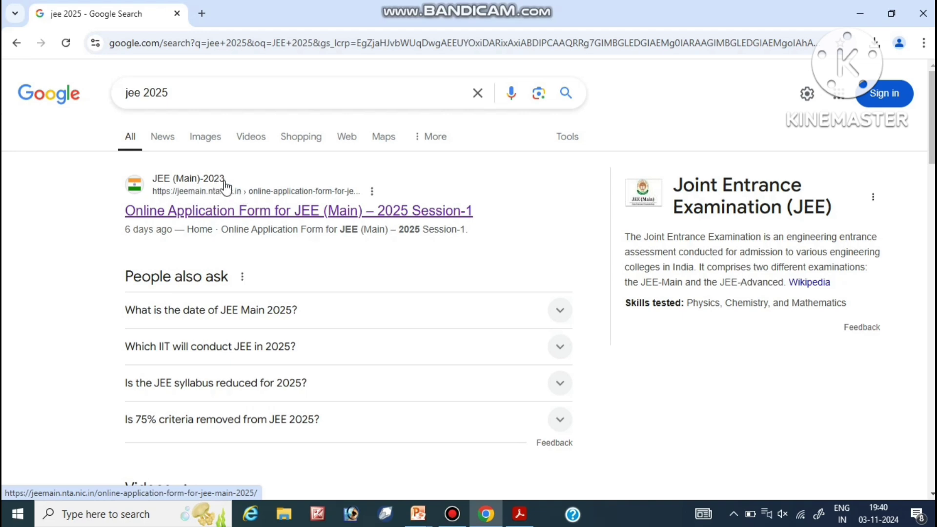
Step: Open the jeemain.nta.nic.in result 'Online Application Form for JEE (Main) – 2025 Session-1'
left_click(215, 216)
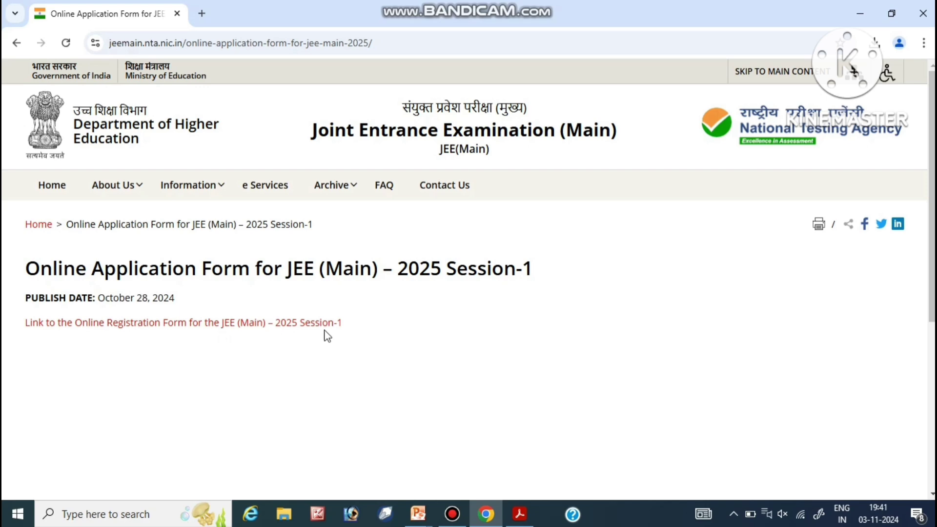
Step: Follow the 'Link to the Online Registration Form for the JEE (Main) – 2025 Session-1'
left_click(250, 322)
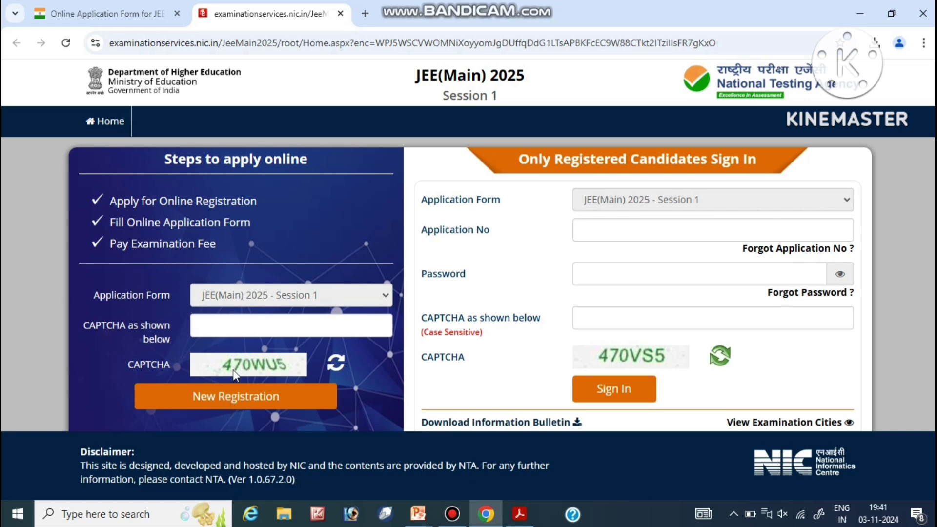
Step: Enter the displayed CAPTCHA and start a New Registration
left_click(246, 325)
type("47")
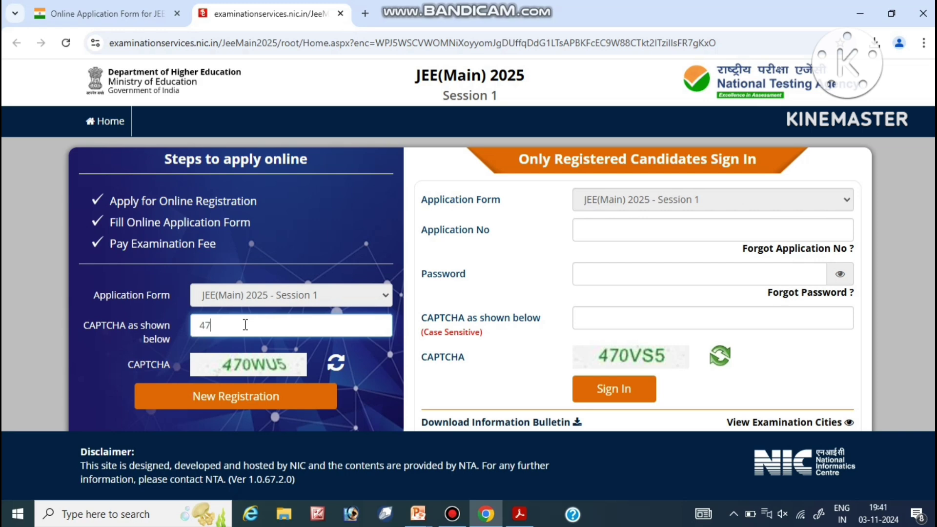
type("0WU5")
left_click(243, 404)
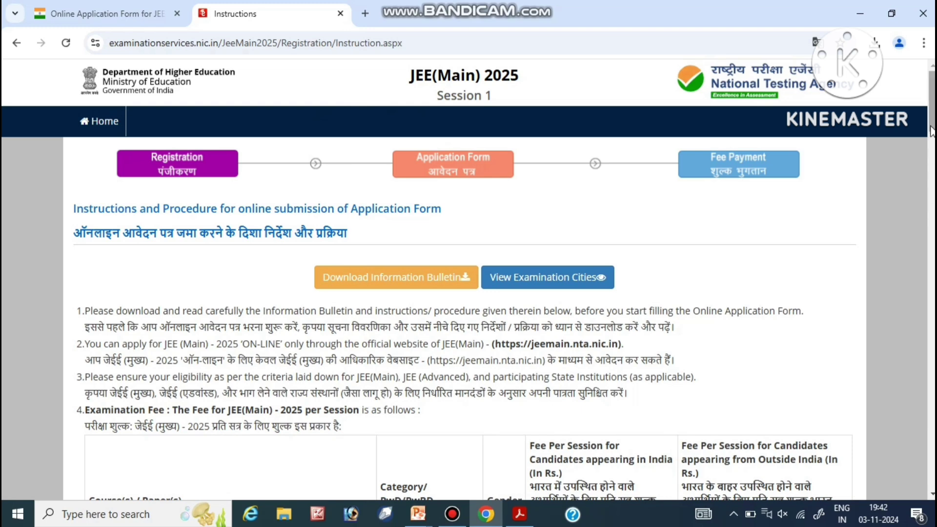
left_click_drag(933, 125, 933, 143)
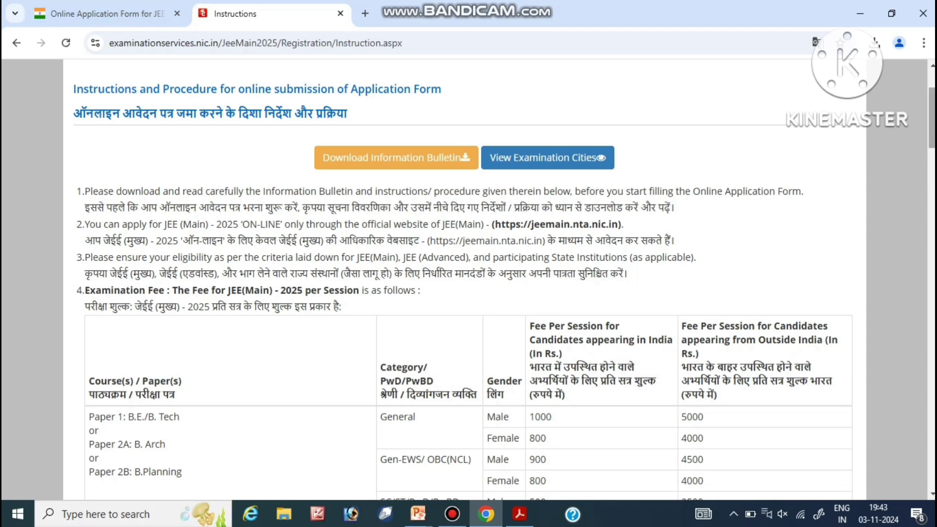
scroll(469, 278, "down", 4)
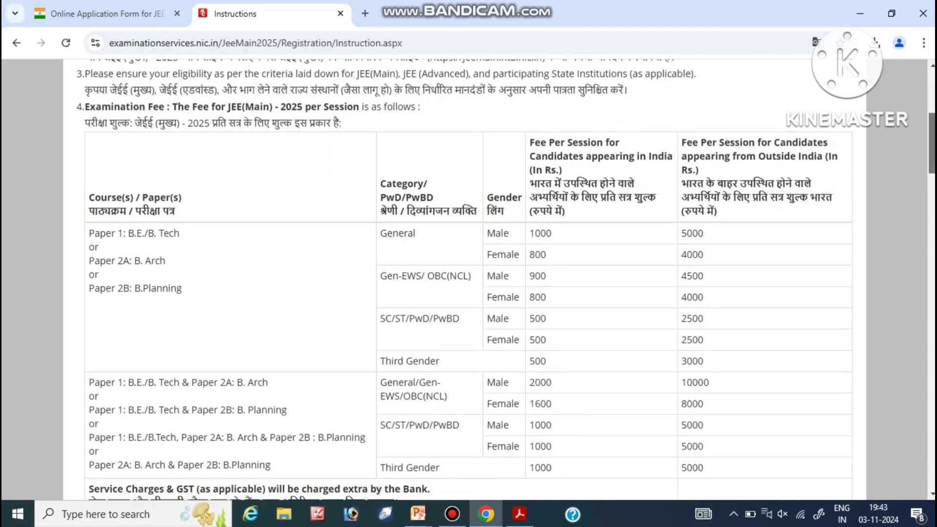
scroll(469, 279, "down", 1)
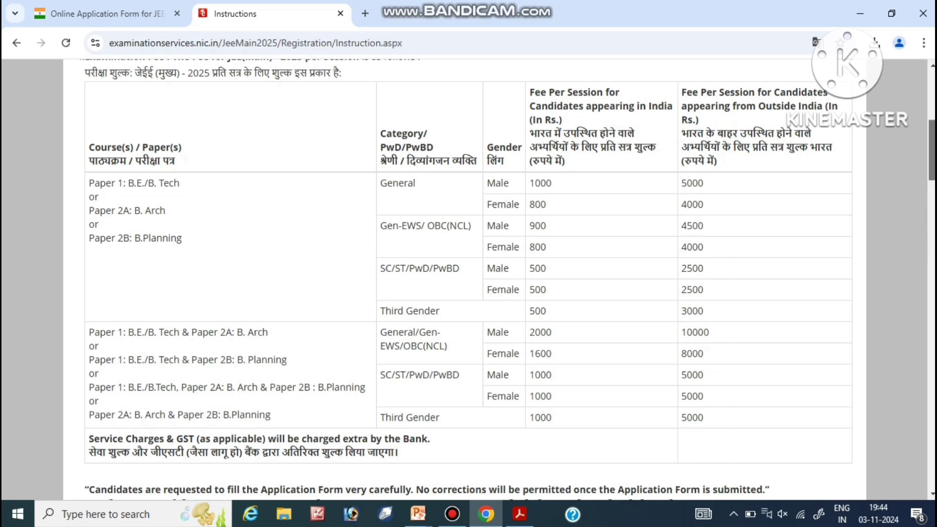
scroll(469, 278, "down", 5)
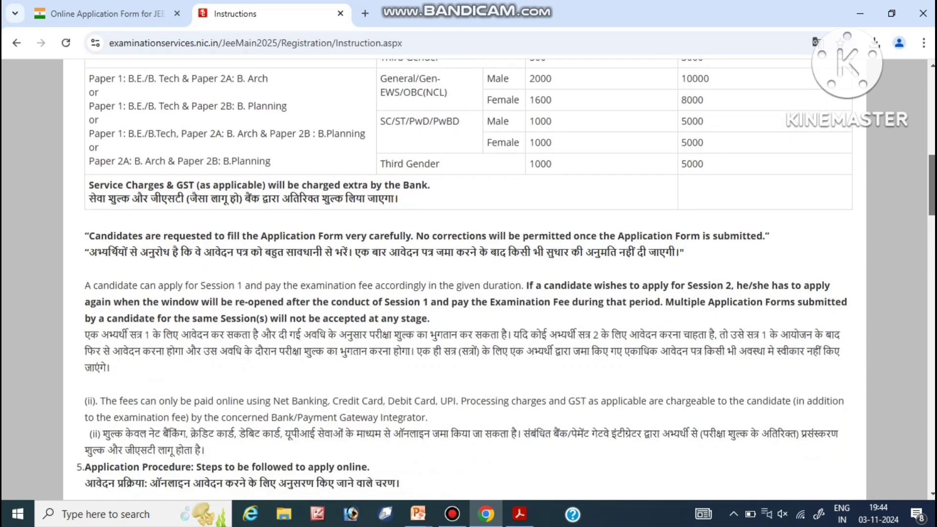
left_click_drag(933, 186, 932, 187)
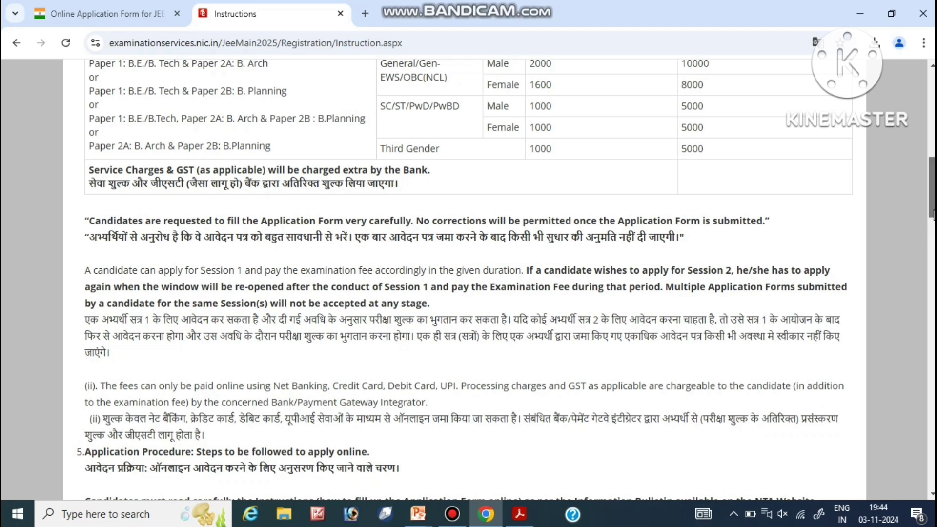
left_click_drag(933, 215, 933, 235)
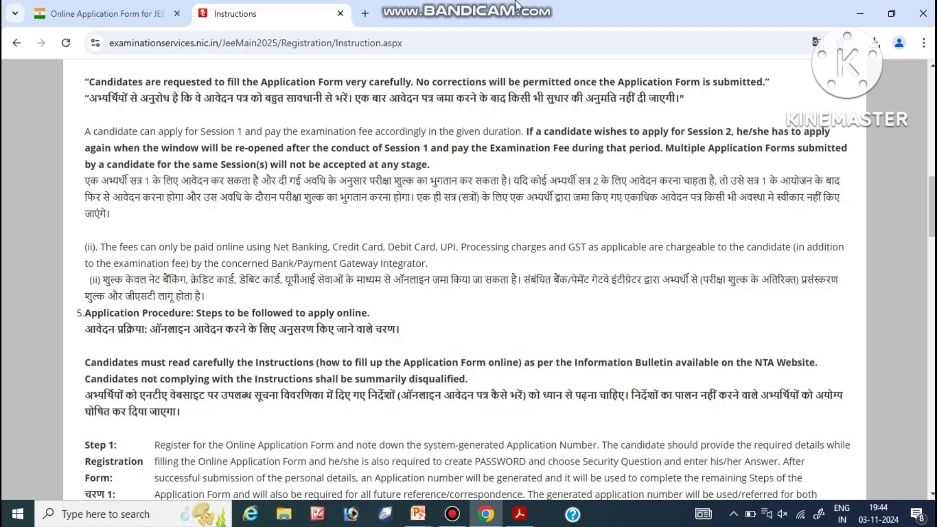
left_click_drag(934, 202, 933, 237)
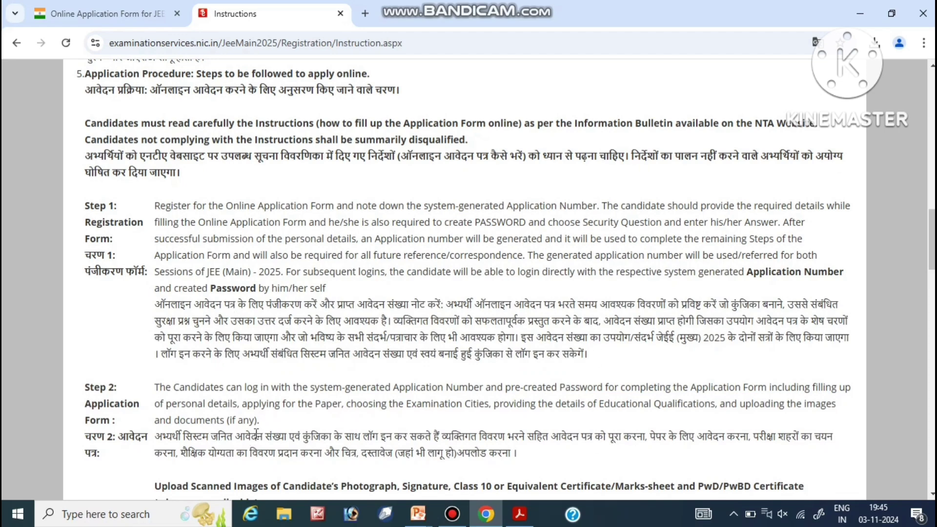
left_click_drag(931, 233, 932, 278)
Step: Scroll through the instructions to the 8–13-character password rules and consent declaration
scroll(931, 278, "down", 2)
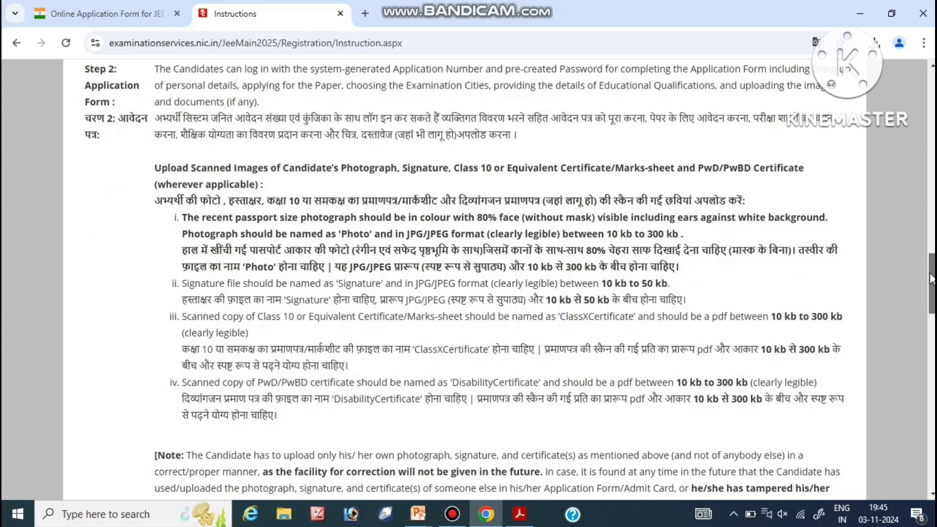
scroll(932, 279, "down", 1)
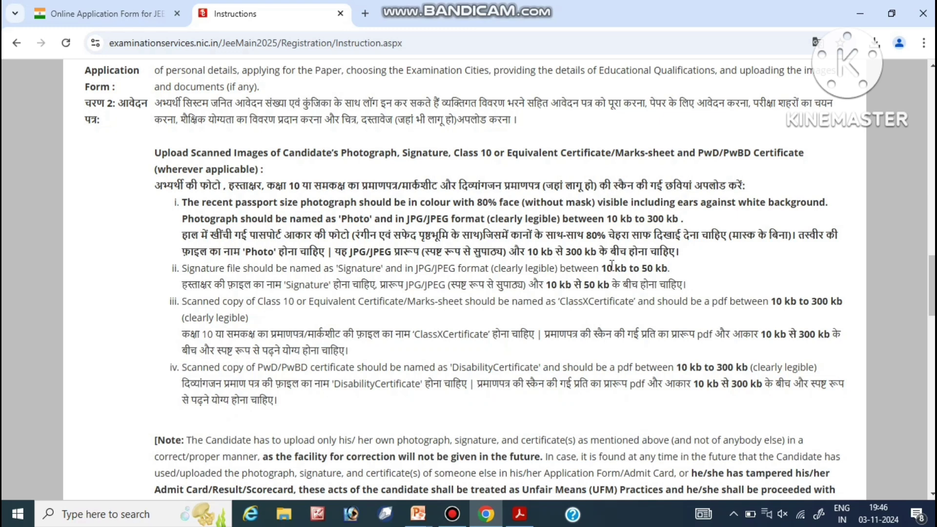
mouse_move(429, 4)
mouse_move(442, 3)
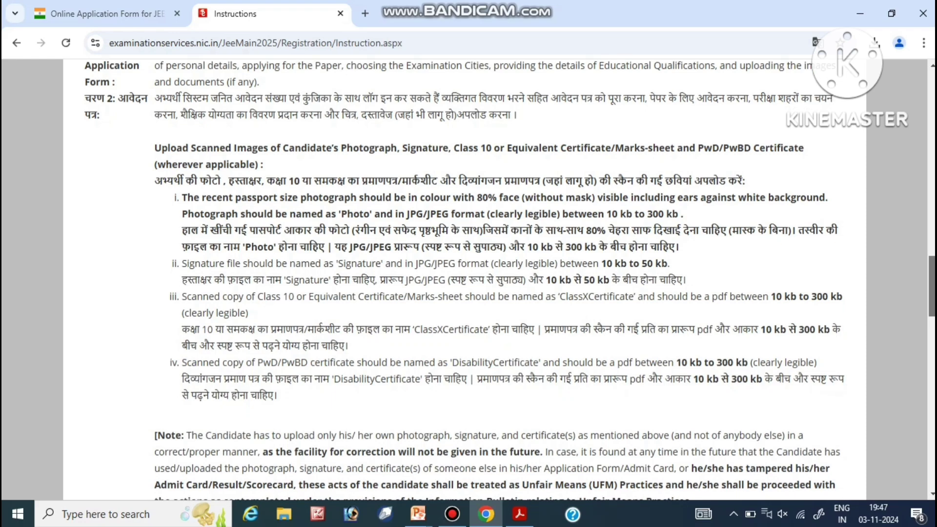
scroll(932, 288, "down", 4)
left_click_drag(934, 312, 932, 383)
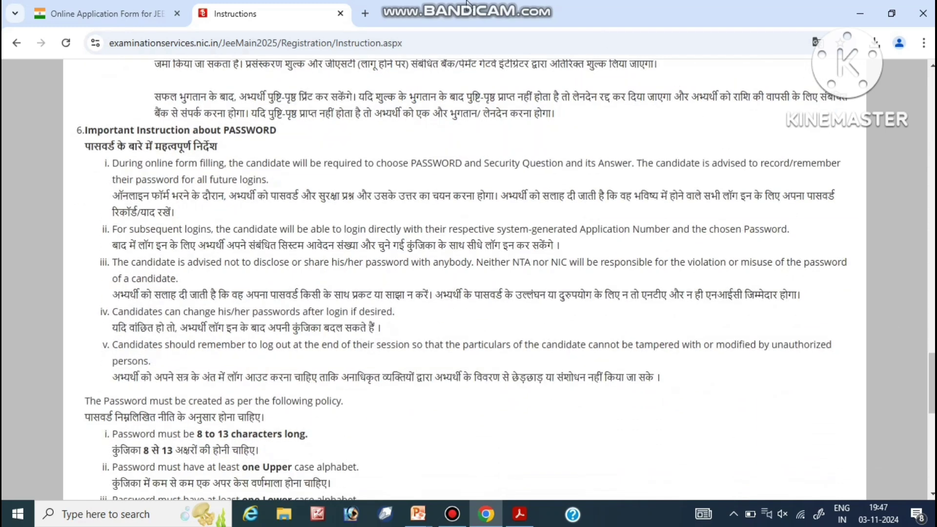
mouse_move(411, 5)
left_click_drag(933, 390, 933, 461)
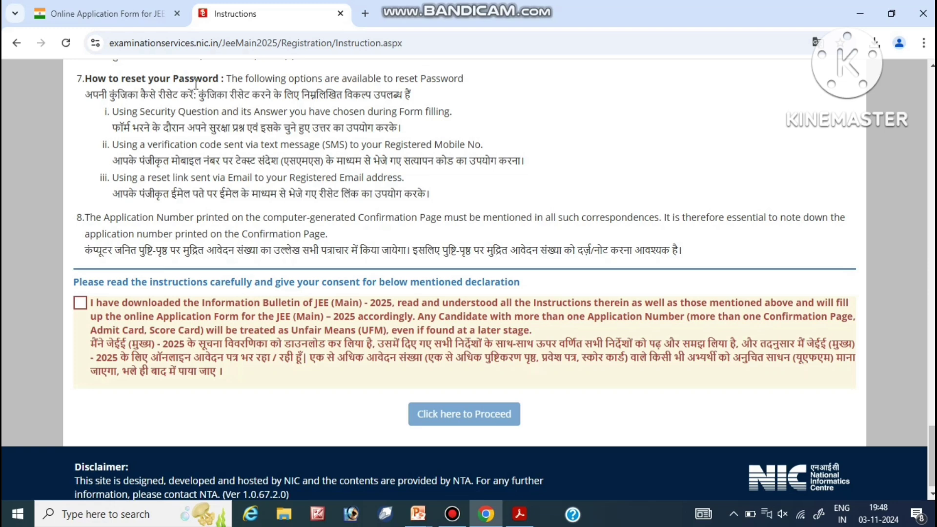
Step: Tick the instructions declaration and proceed to the empty Personal Details form
left_click(81, 304)
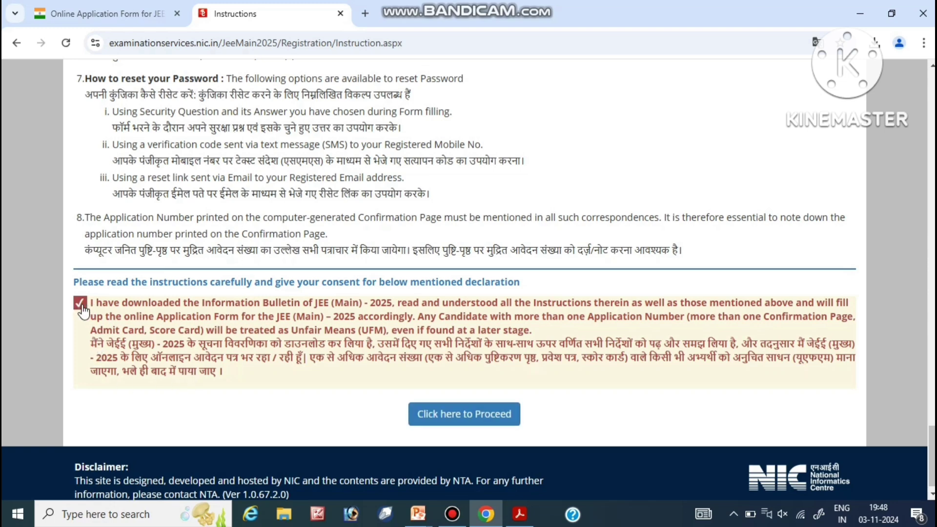
left_click(467, 422)
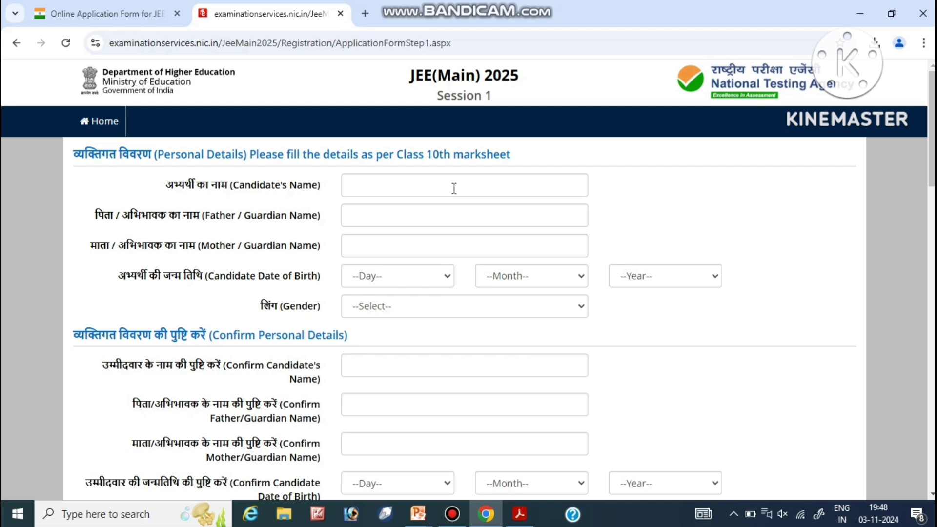
left_click(454, 188)
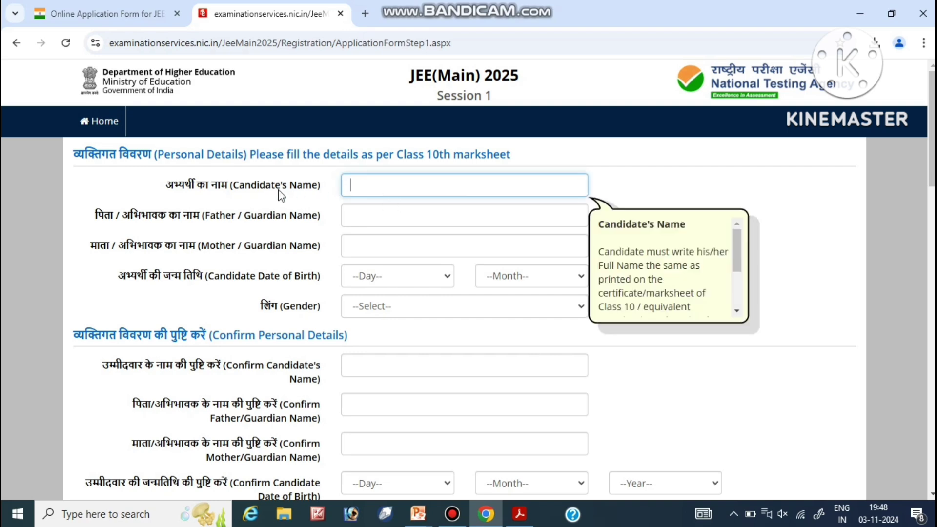
left_click(366, 223)
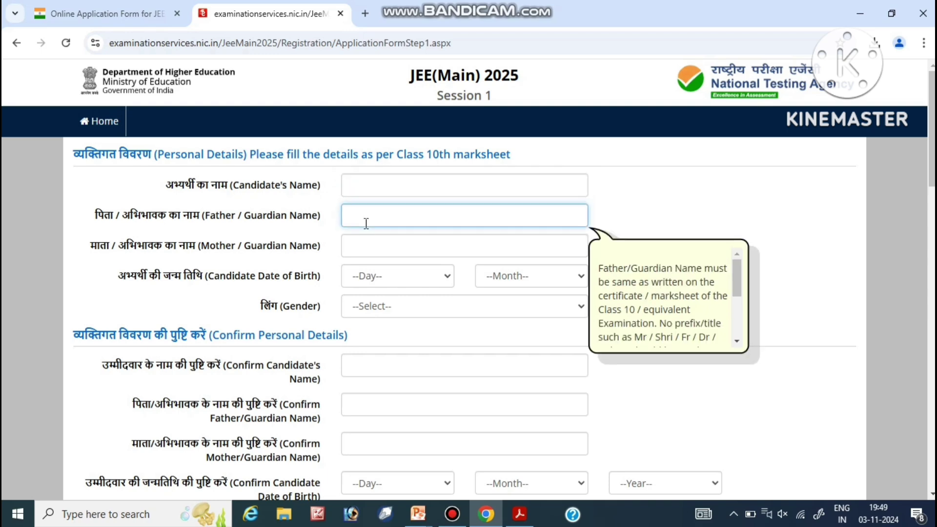
left_click(366, 244)
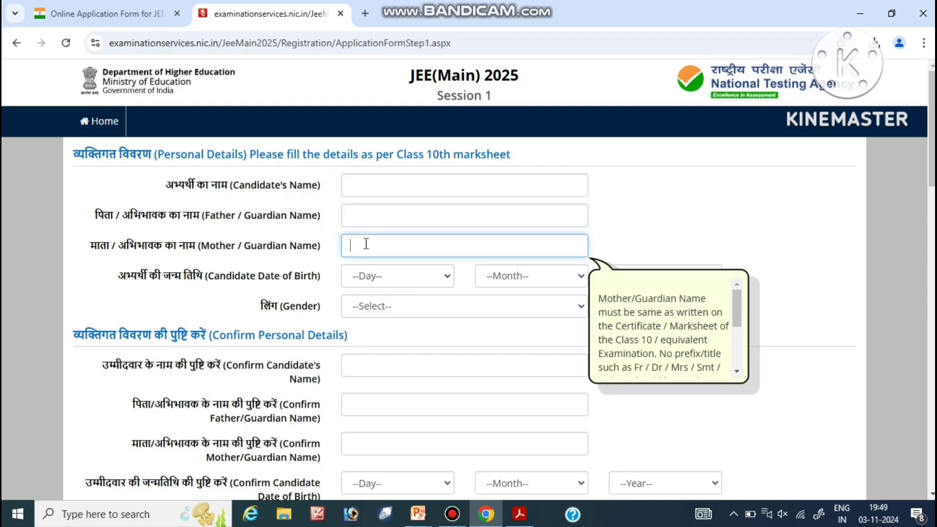
left_click(376, 308)
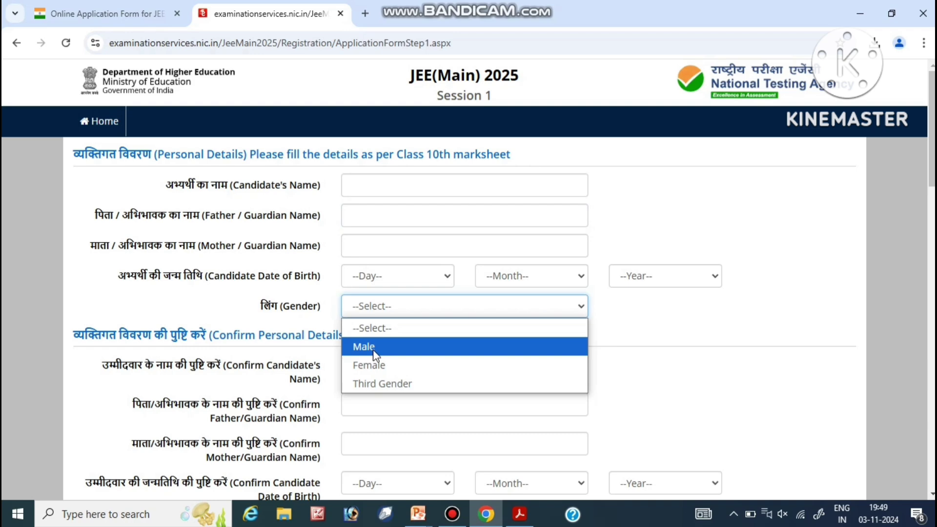
left_click(423, 178)
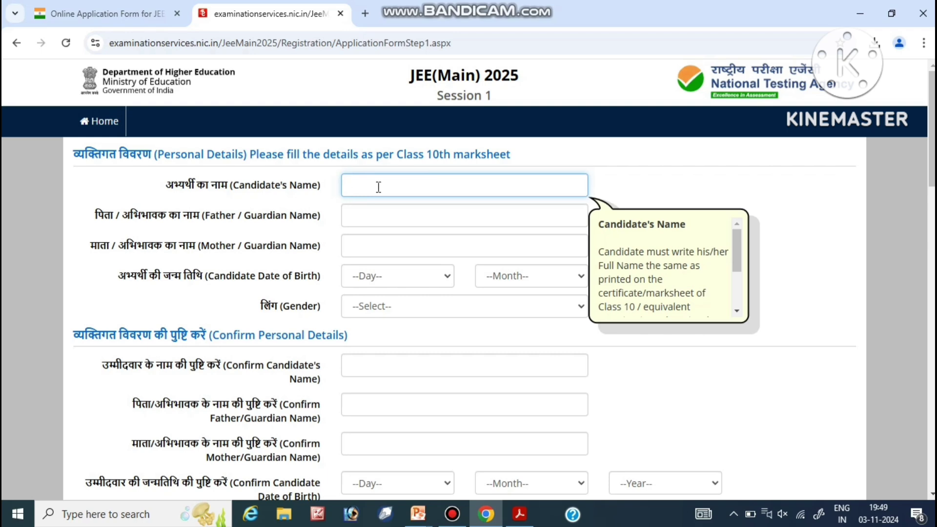
left_click(380, 214)
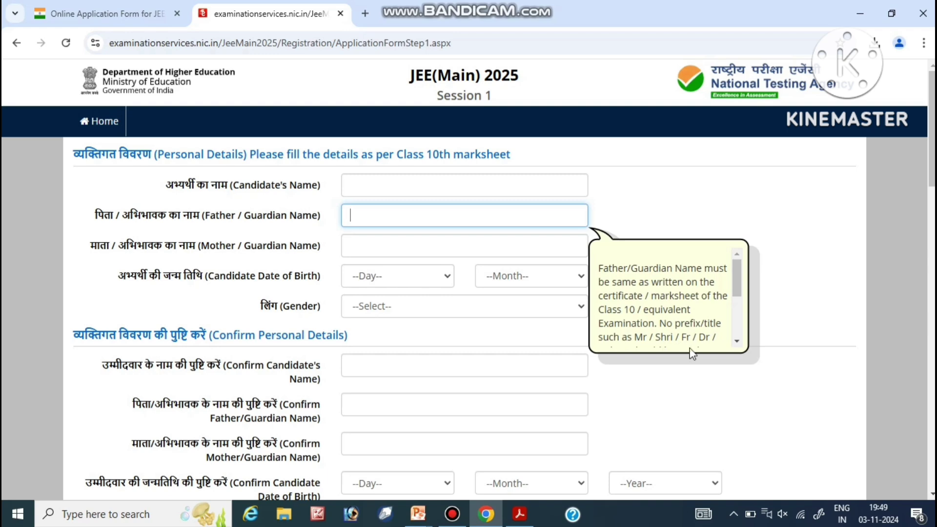
left_click(419, 243)
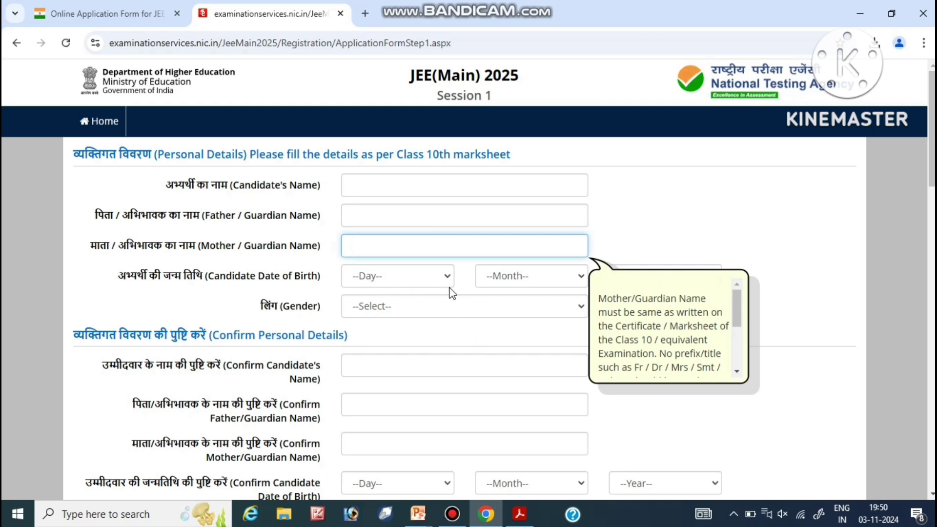
left_click(450, 305)
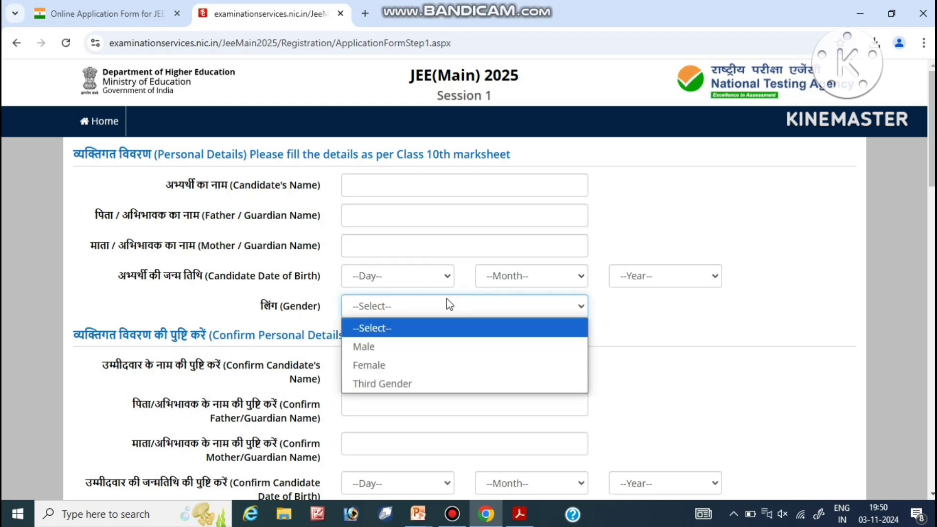
left_click(697, 342)
left_click(698, 342)
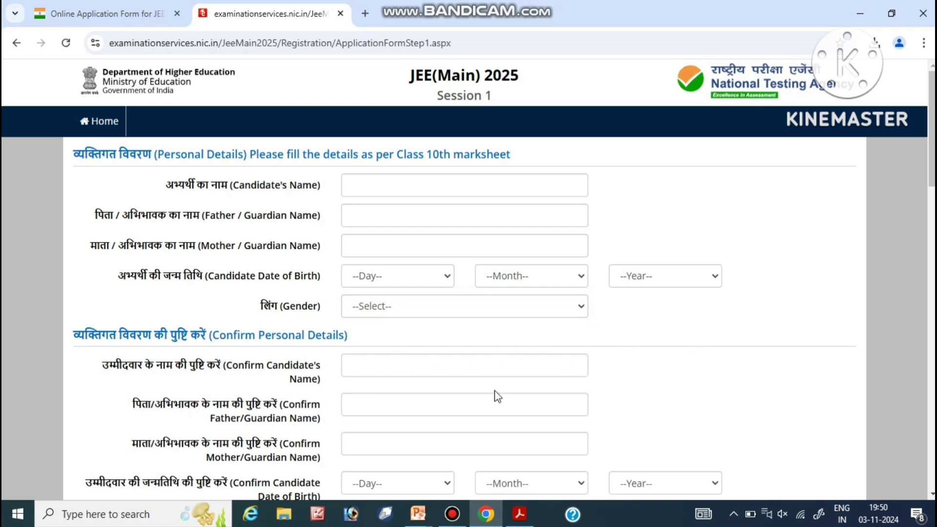
left_click_drag(933, 168, 932, 224)
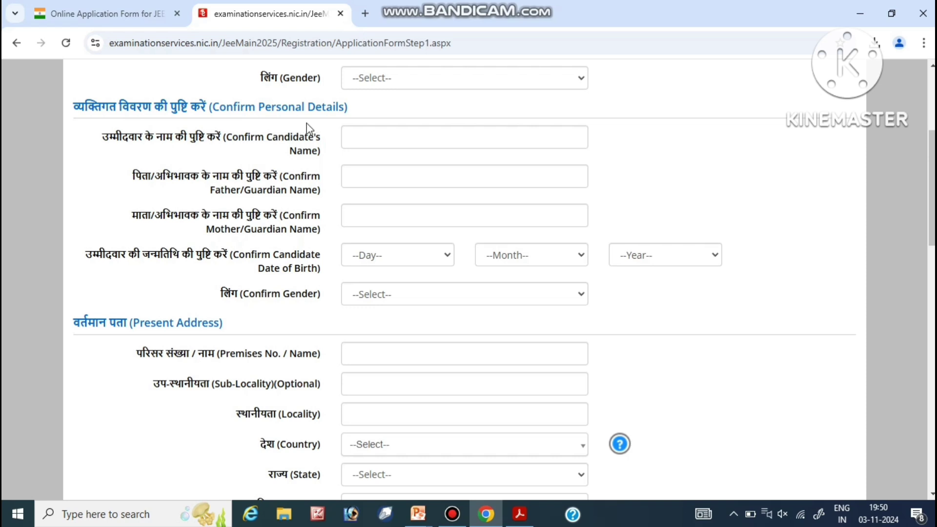
left_click(404, 137)
left_click(398, 172)
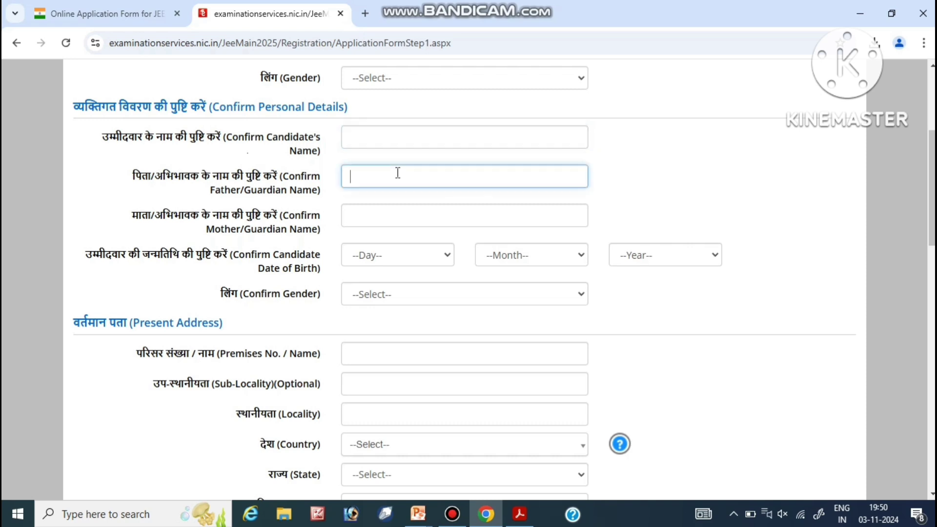
left_click(380, 219)
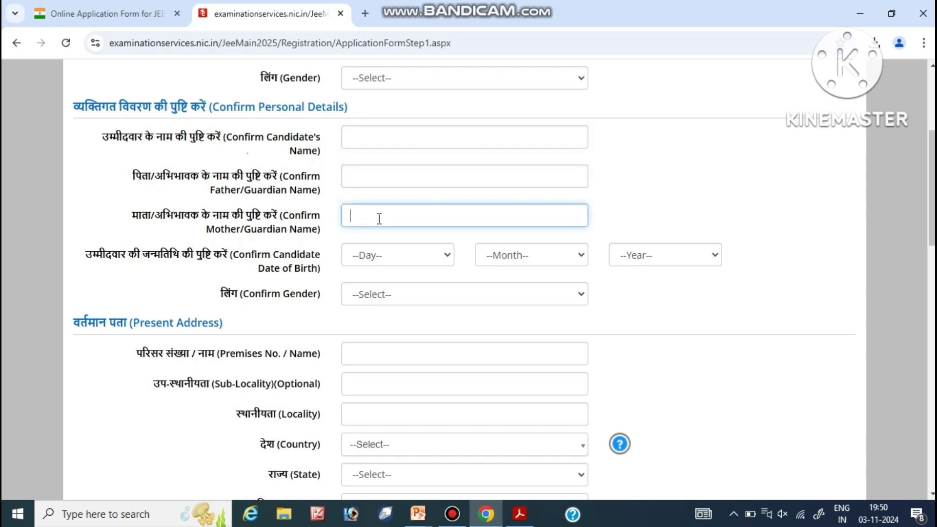
left_click(531, 297)
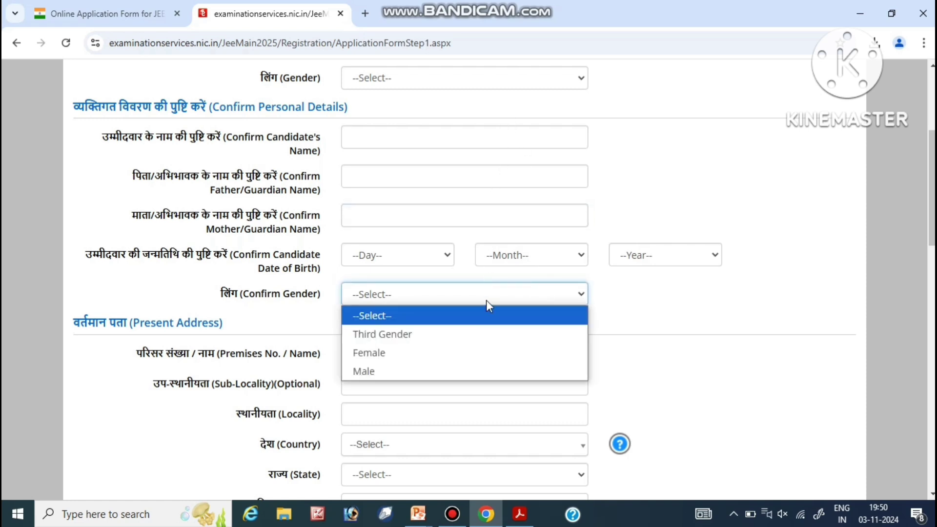
left_click(778, 195)
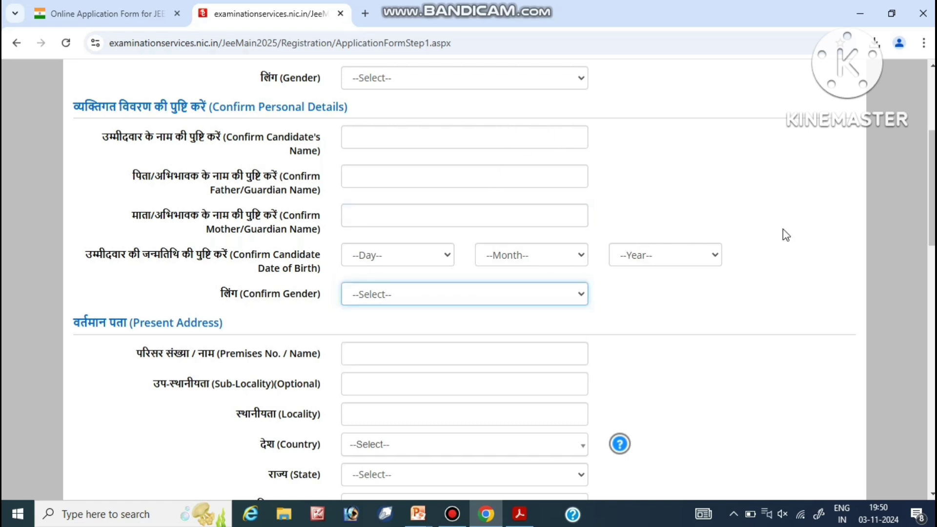
left_click_drag(932, 218, 931, 267)
Step: Choose India as the present address Country, leaving District empty, and reach the PIN Code field
left_click(353, 170)
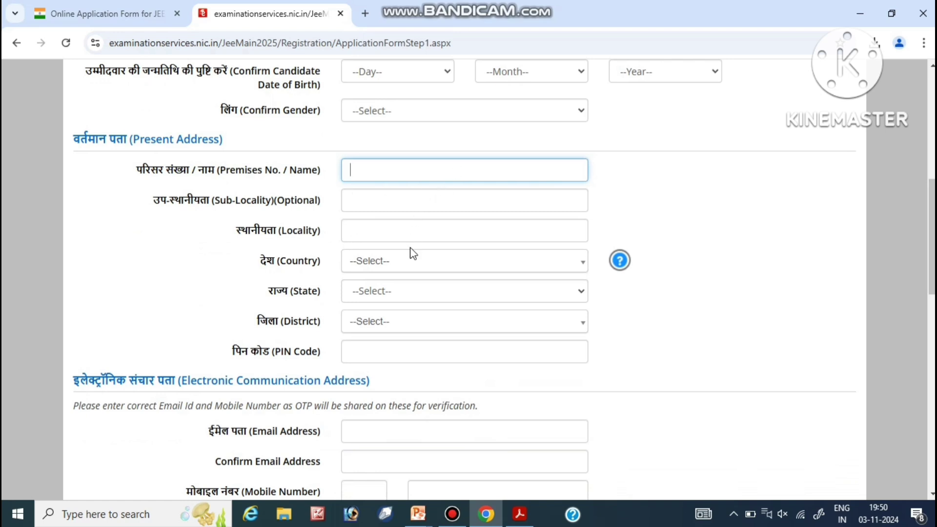
left_click(409, 274)
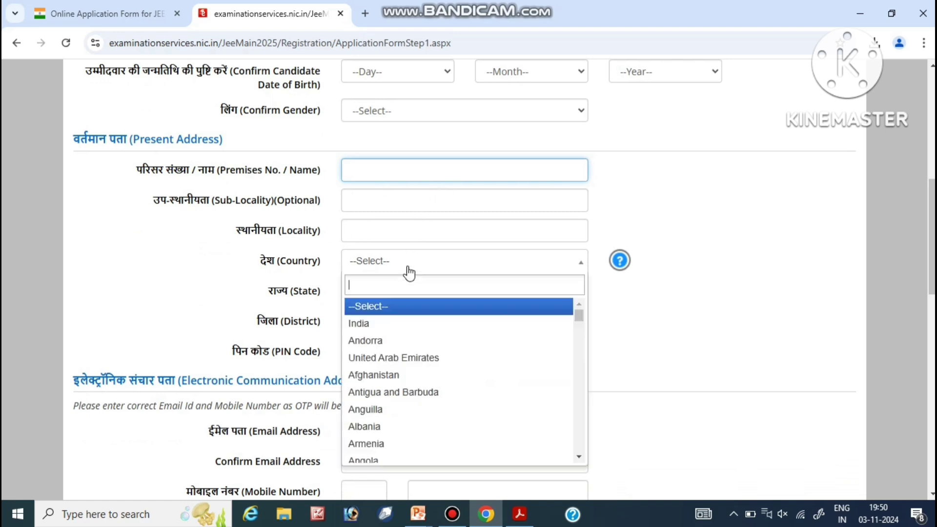
left_click(375, 326)
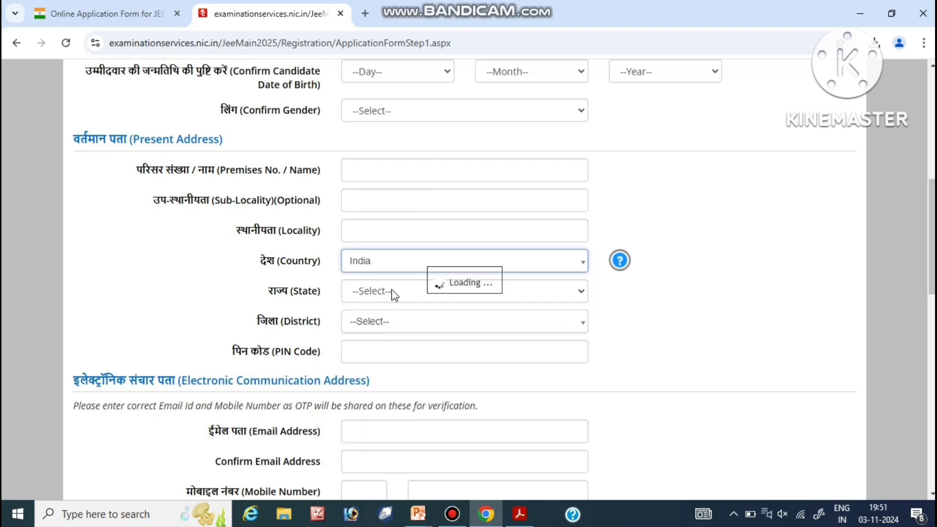
left_click(387, 326)
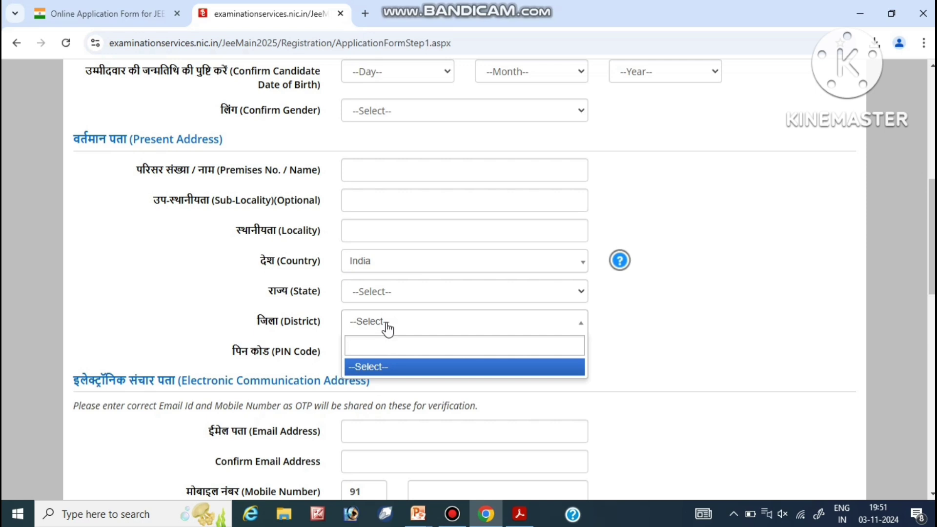
left_click(710, 352)
left_click_drag(931, 274, 931, 293)
left_click(380, 265)
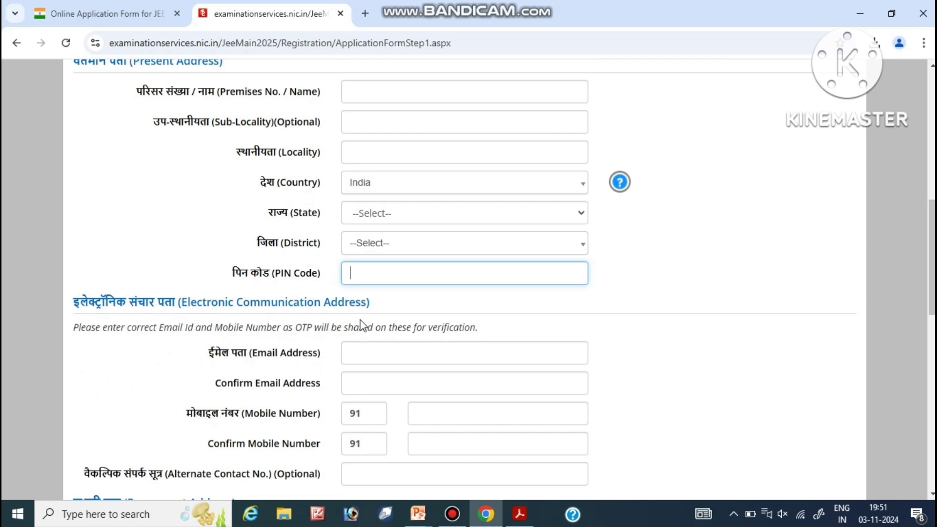
left_click(383, 352)
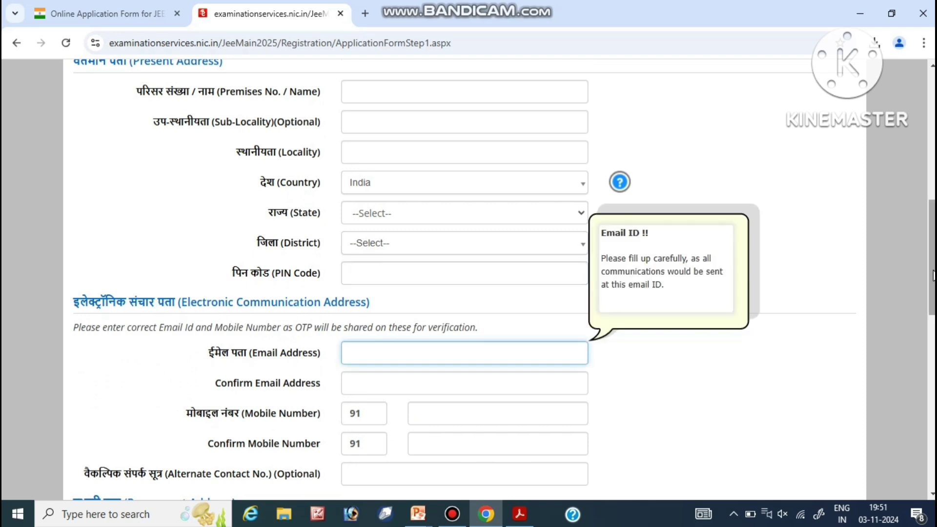
left_click_drag(933, 276, 935, 325)
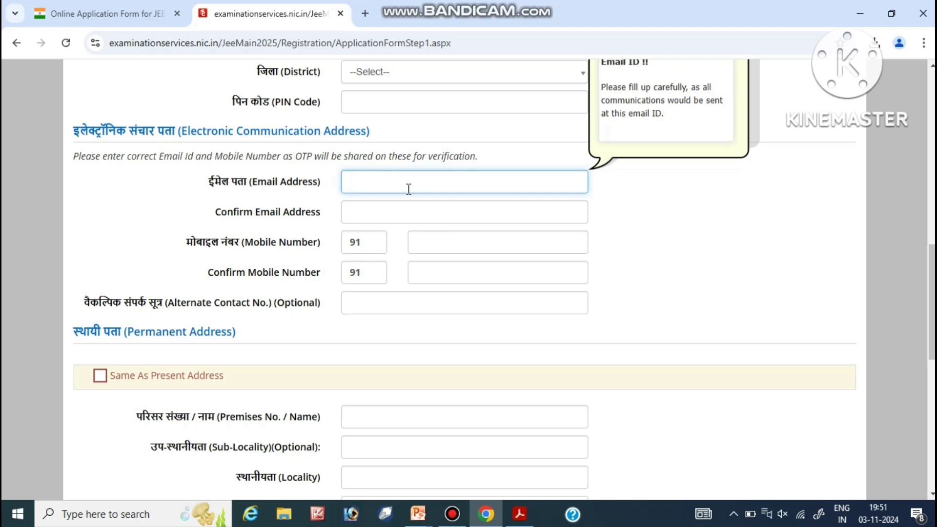
left_click(401, 214)
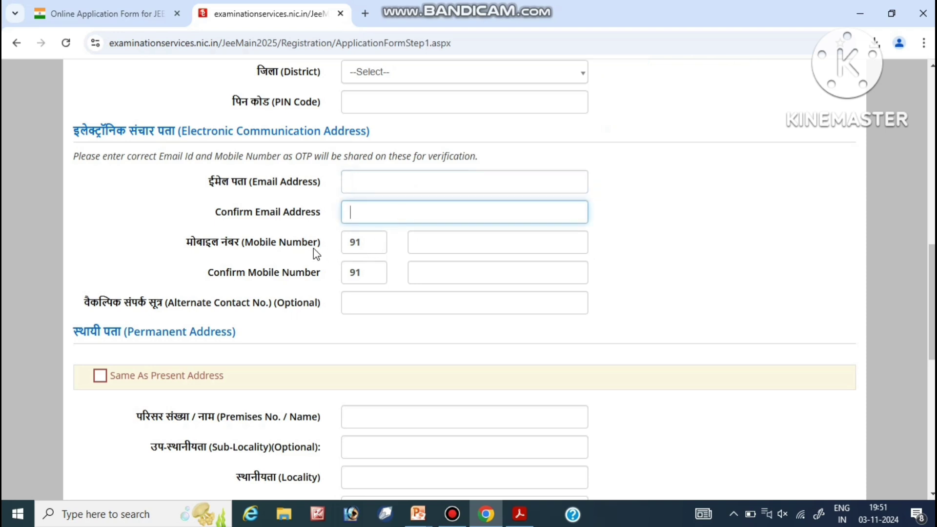
left_click(461, 244)
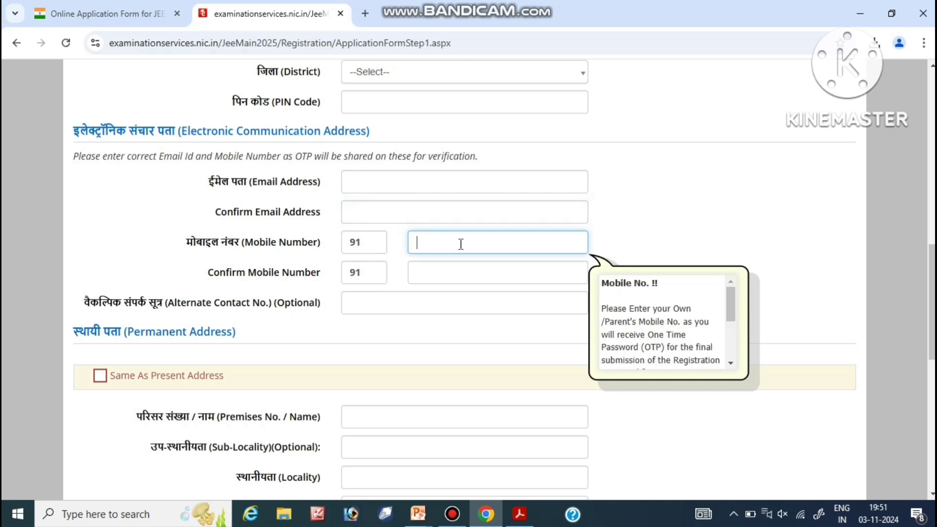
left_click(451, 270)
left_click(427, 274)
left_click(425, 304)
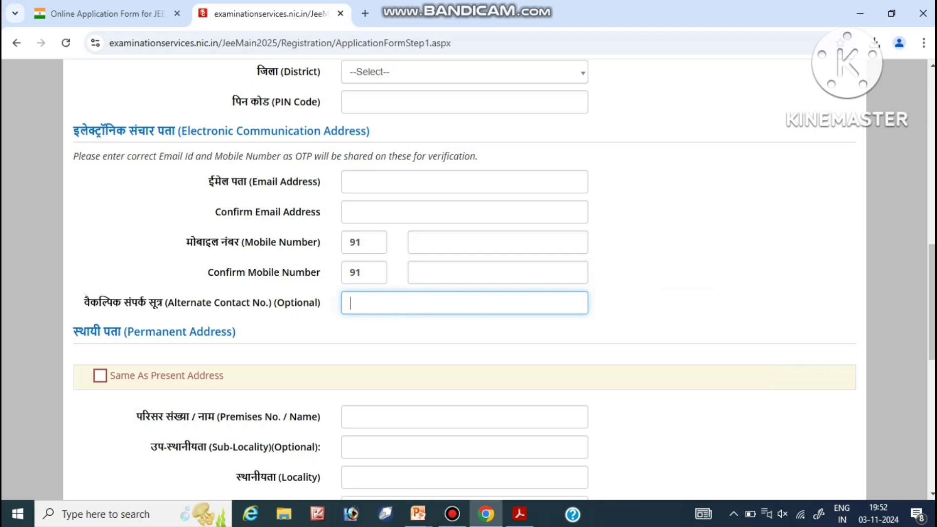
mouse_move(934, 325)
left_mouse_down()
mouse_move(934, 340)
mouse_move(934, 223)
mouse_move(932, 320)
left_mouse_up()
scroll(771, 393, "down", 5)
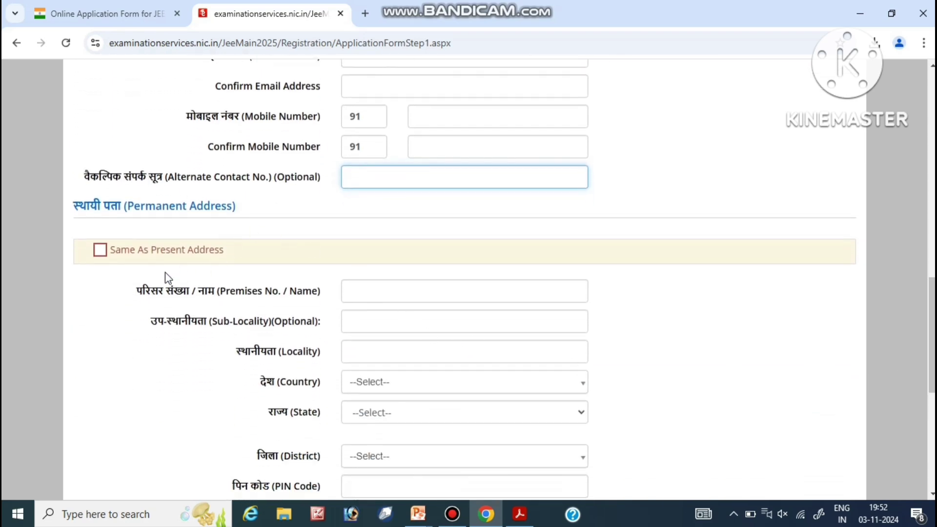
left_click(99, 251)
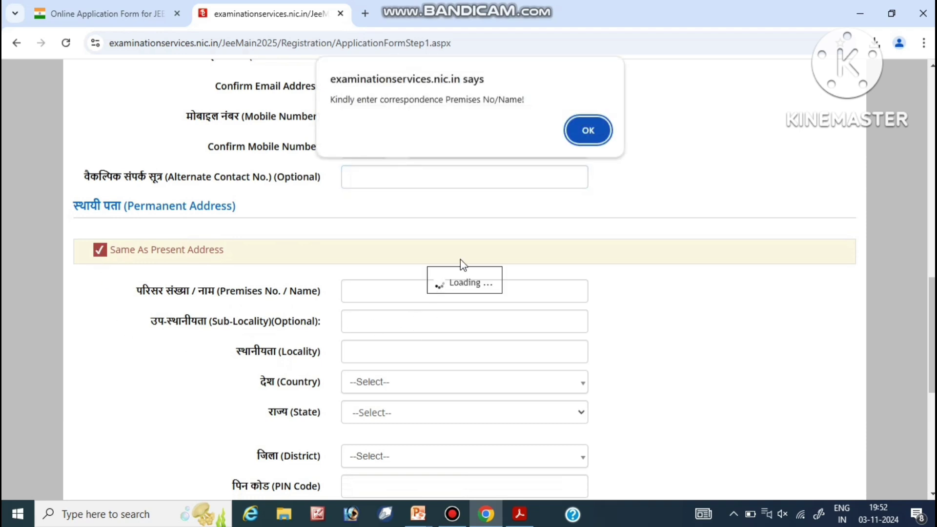
left_click(591, 127)
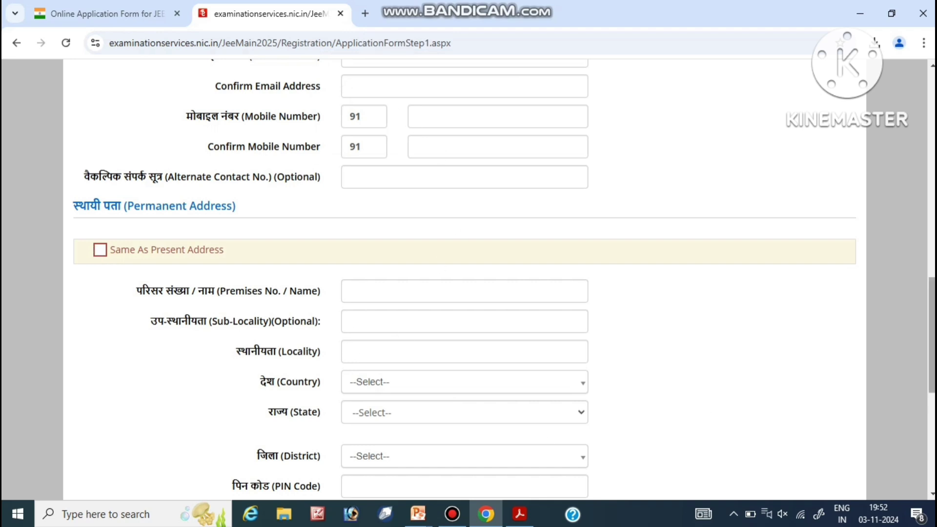
scroll(933, 342, "down", 4)
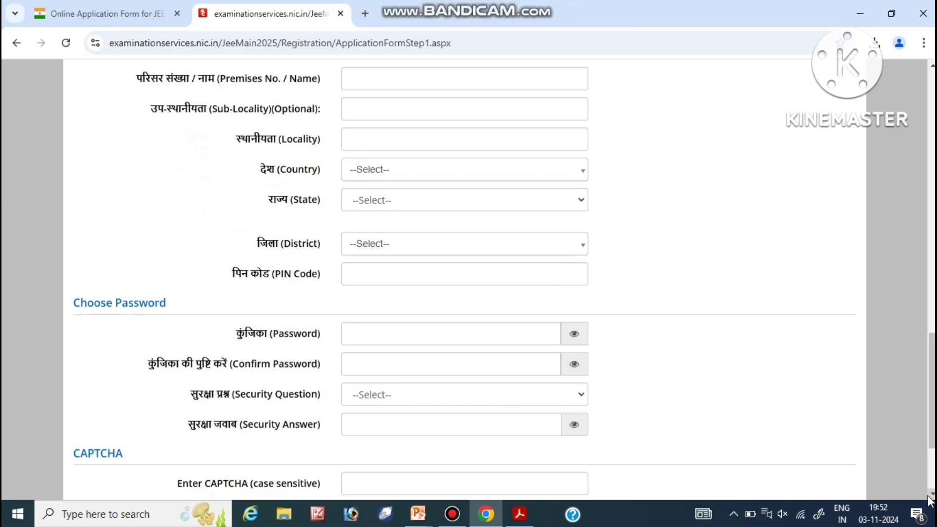
Step: Type a login password meeting the rules, checking it unmasked before hiding it again
left_click(405, 333)
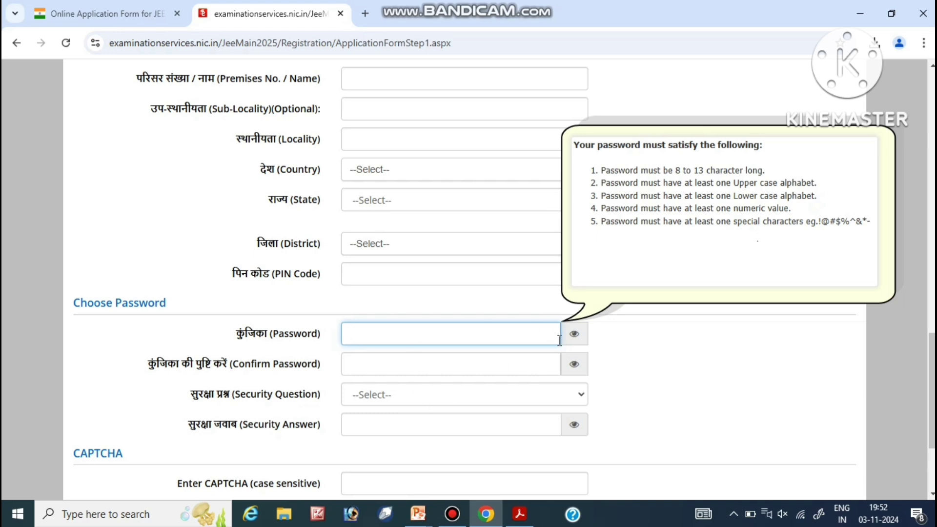
left_click(575, 335)
left_click(452, 332)
key("BackSpace")
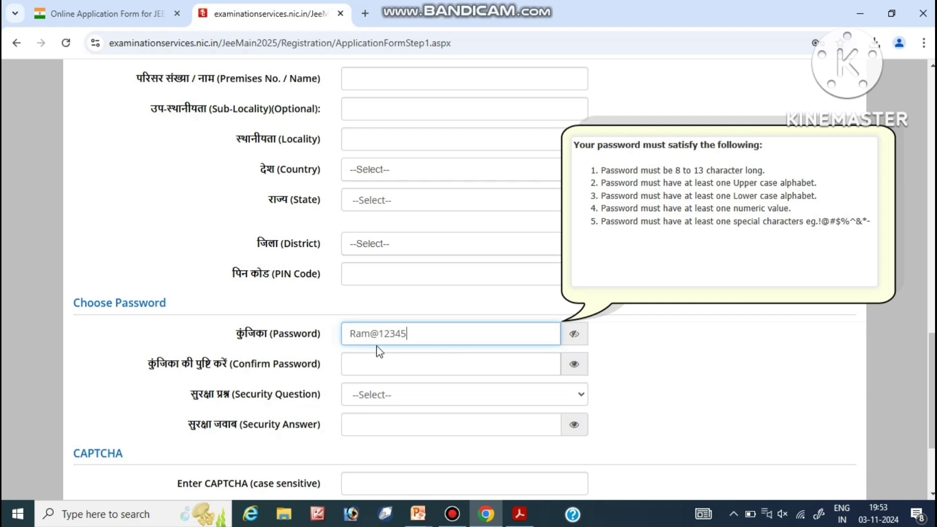
left_click(574, 334)
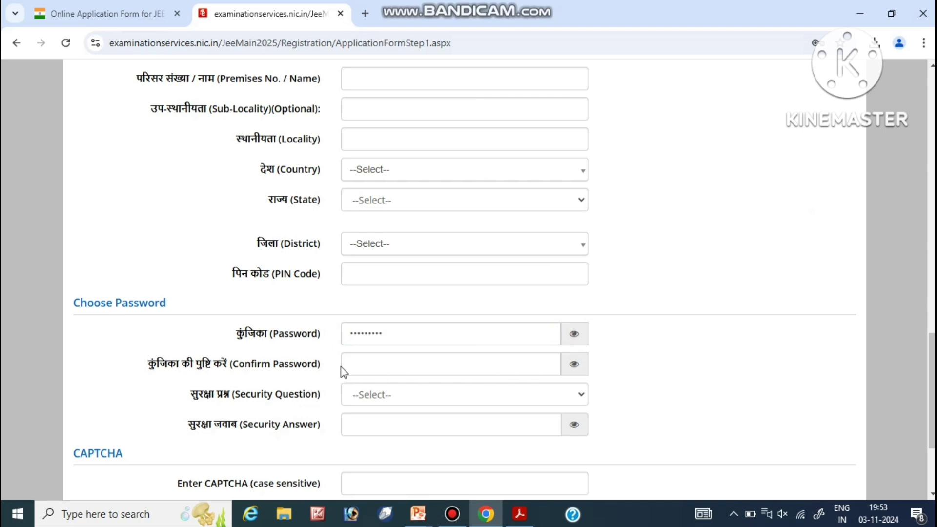
left_click(434, 398)
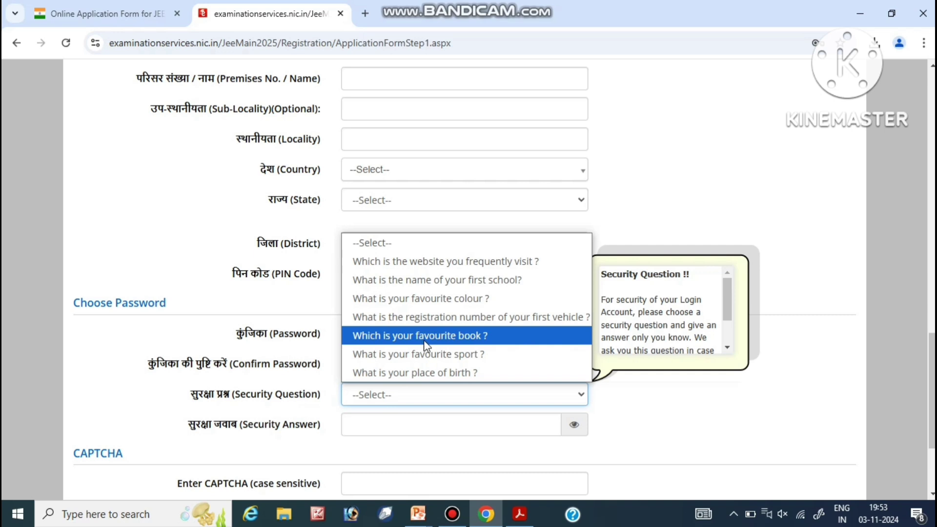
Step: Pick a security question, fill in the security answer, and move to the CAPTCHA field
left_click(444, 336)
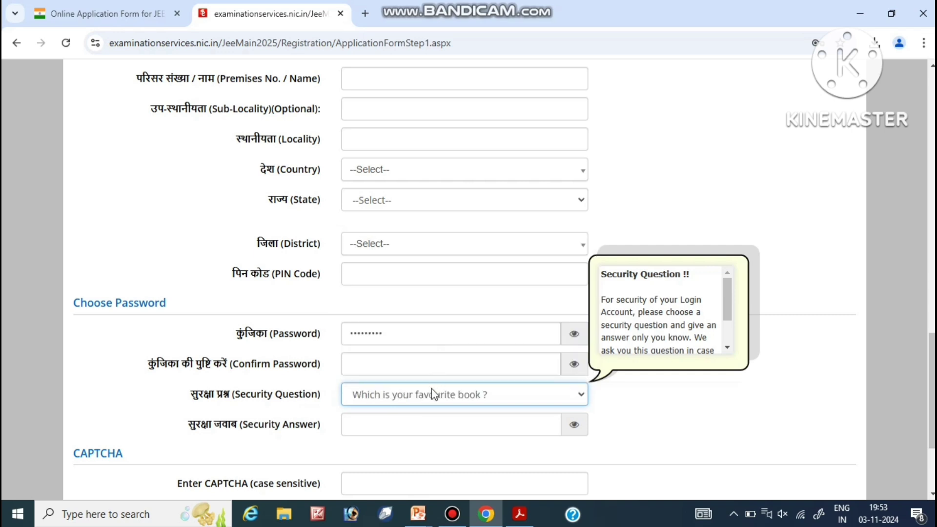
left_click(432, 427)
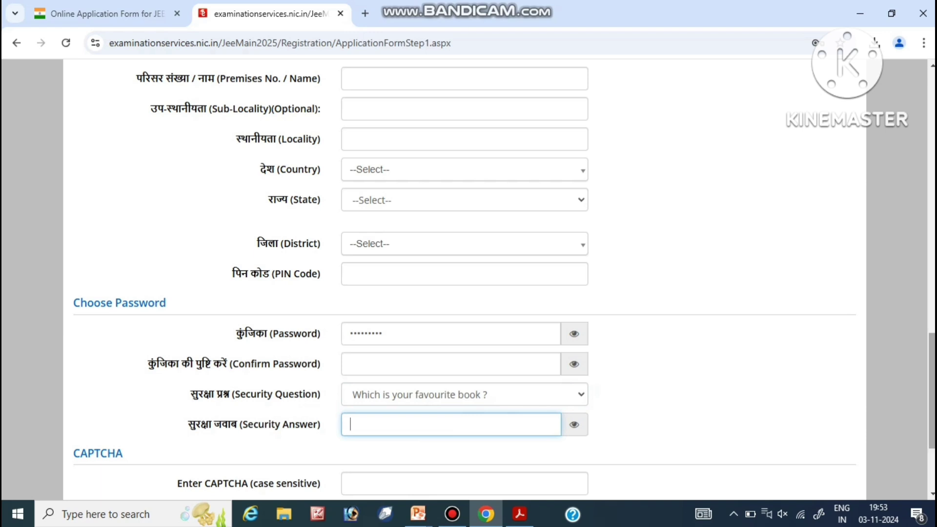
scroll(642, 429, "down", 3)
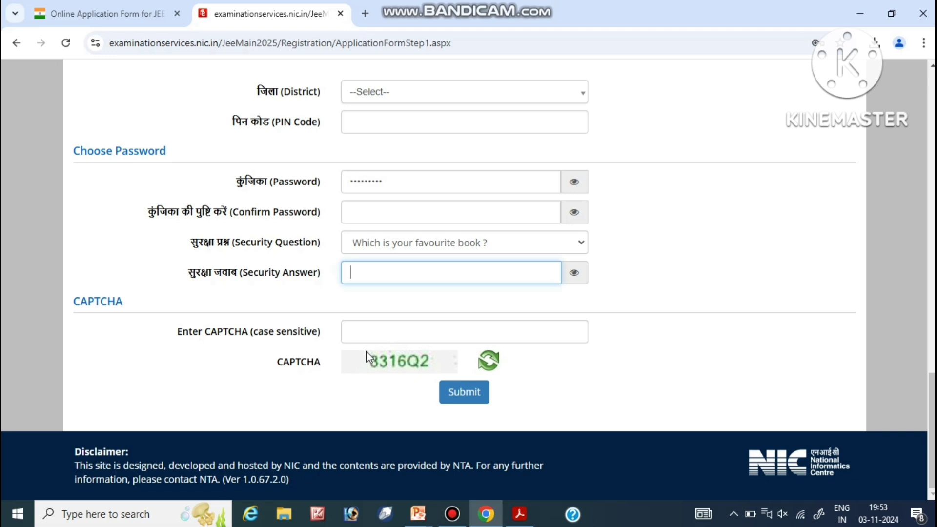
left_click(458, 343)
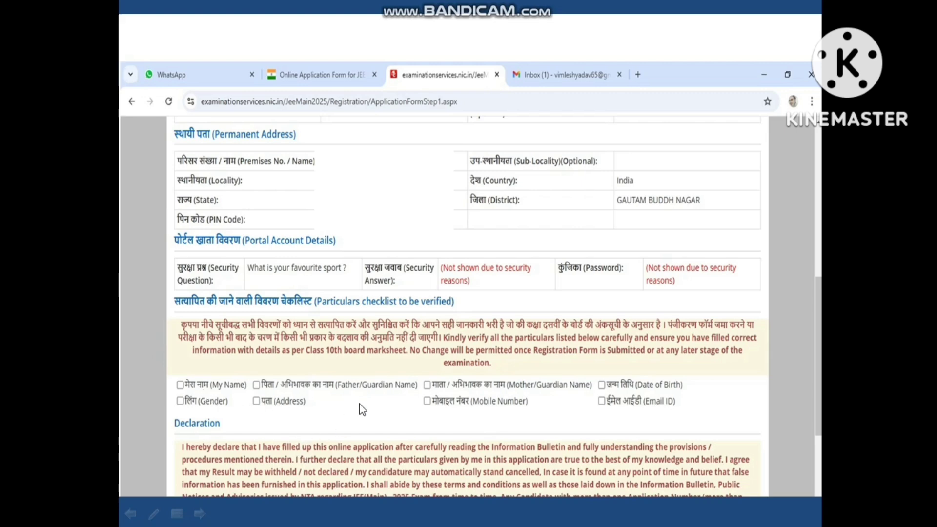
Step: Scroll to the checklist end and submit the registration, requesting an OTP
scroll(765, 469, "down", 4)
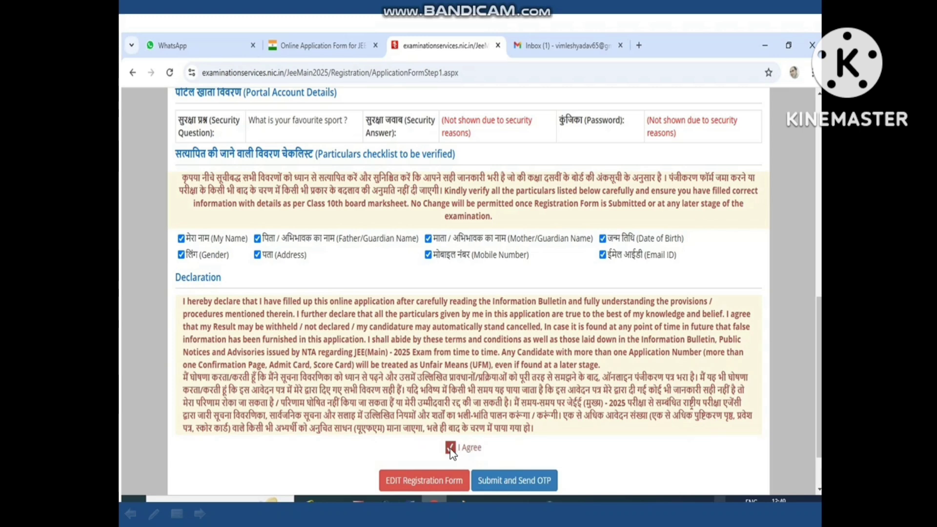
left_click(517, 482)
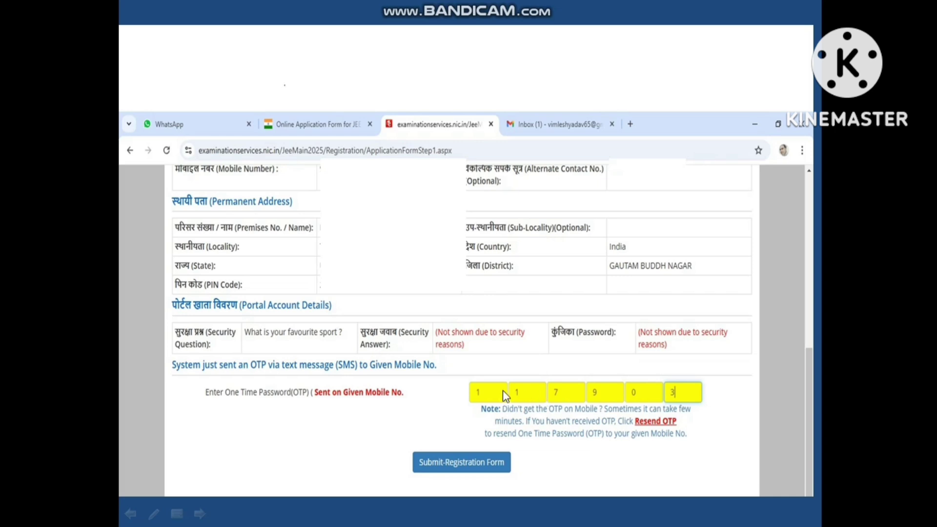
Step: Submit the registration form after entering the six-digit SMS OTP
left_click(452, 465)
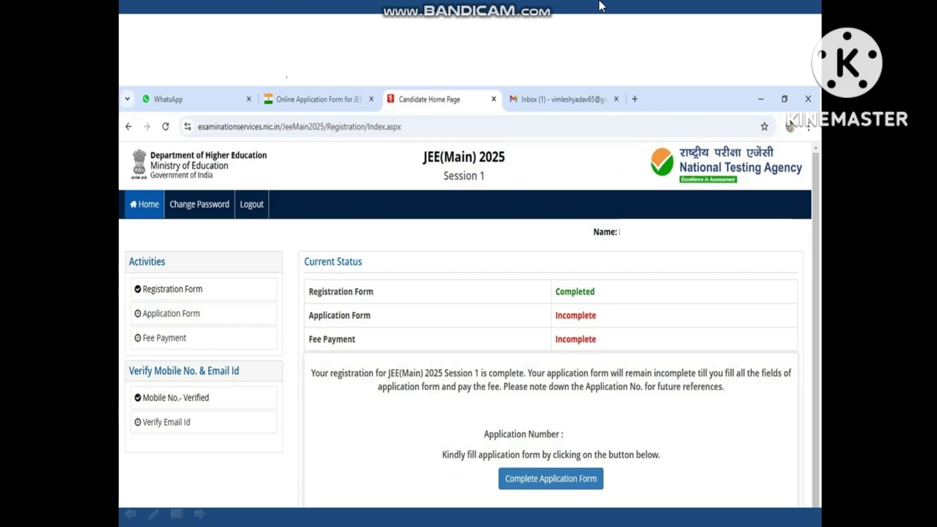
Step: Open the Application Form Steps page from the Activities panel
mouse_move(457, 4)
left_click(187, 313)
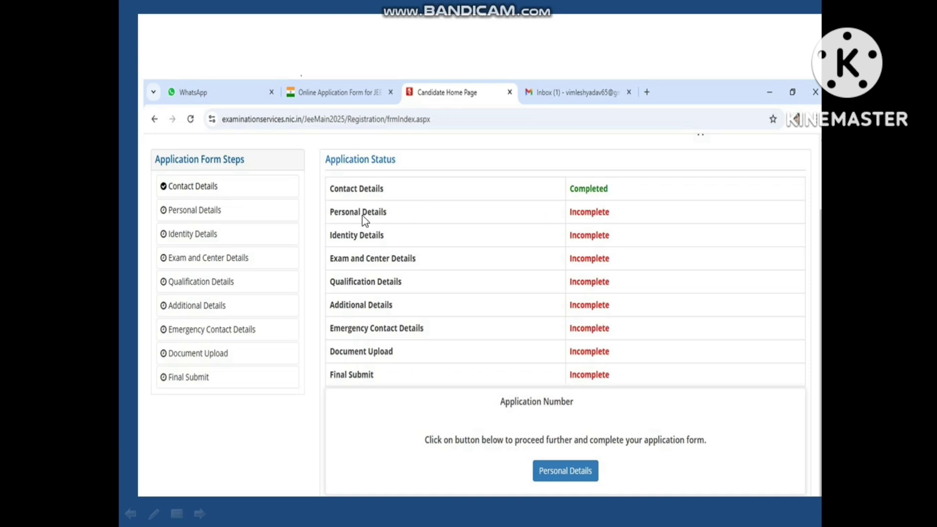
Step: Save the filled-in Personal Details page with its CAPTCHA and advance to Identity Type Details
left_click(575, 474)
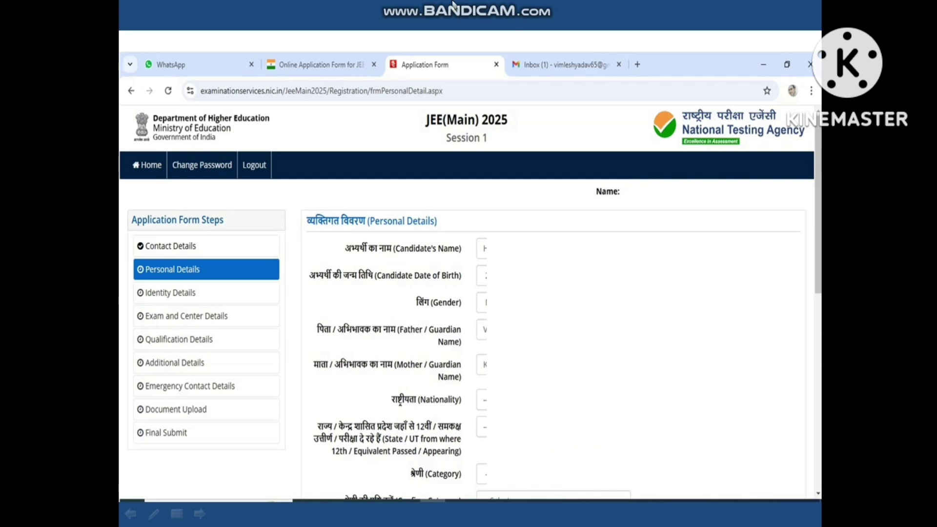
mouse_move(450, 3)
scroll(488, 477, "down", 8)
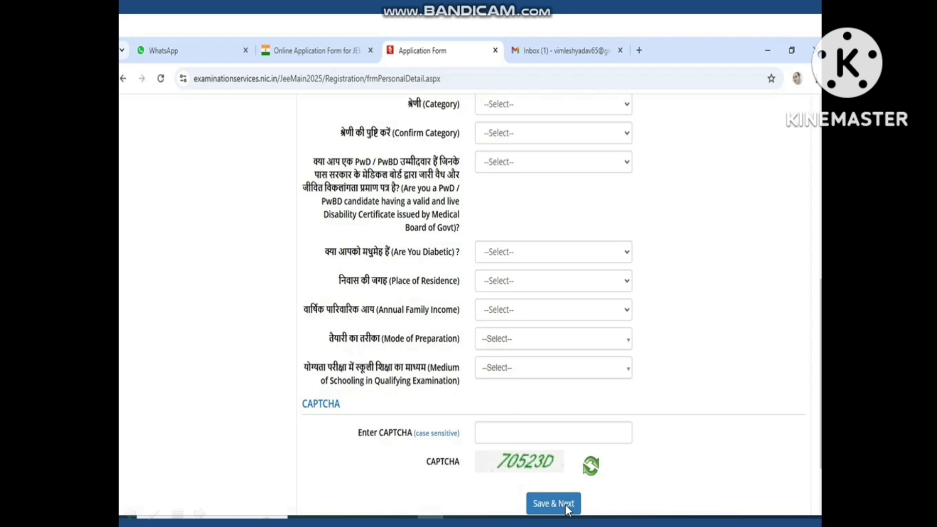
mouse_move(432, 5)
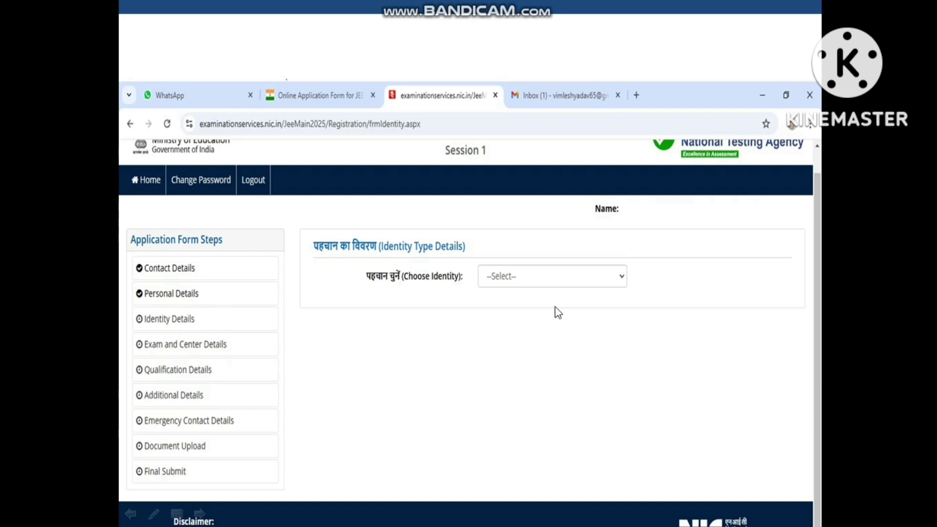
Step: Choose Aadhaar from the Choose Identity list
left_click(544, 281)
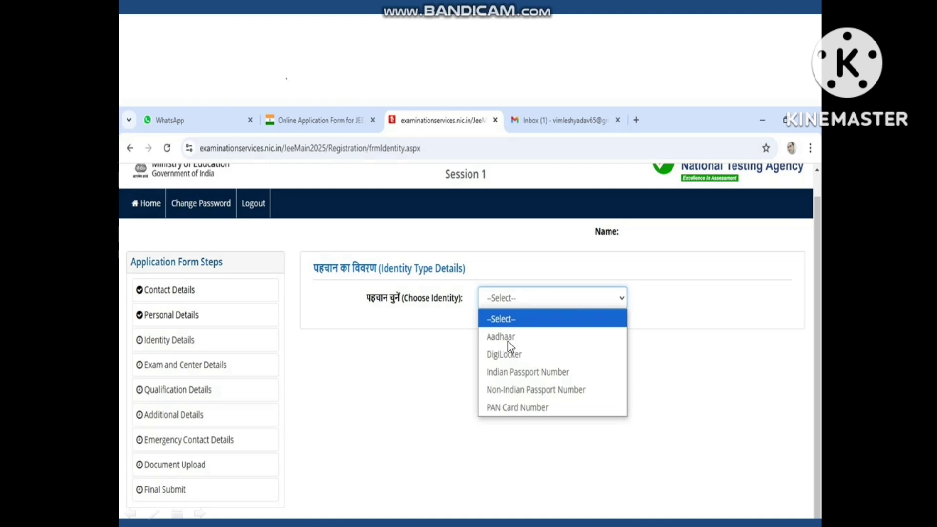
left_click(507, 342)
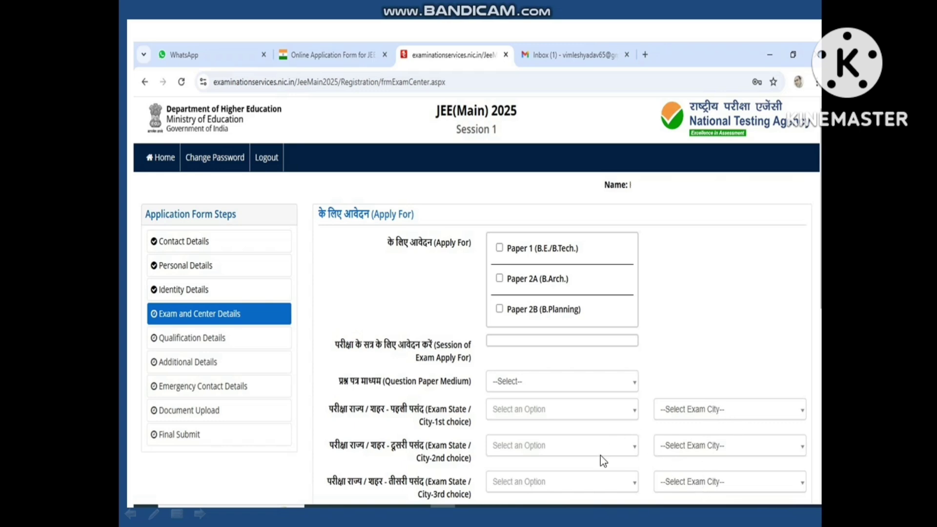
Step: Scroll down the Exam and Center Details form to reach its lower fields
scroll(568, 420, "down", 5)
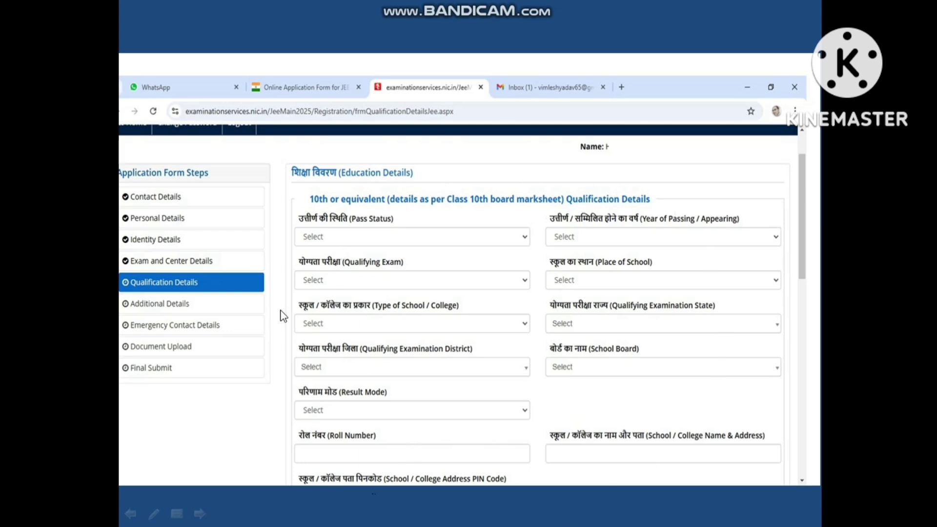
Step: Save the Class 10th and 12th qualification entries and advance to Additional Details
scroll(284, 316, "down", 8)
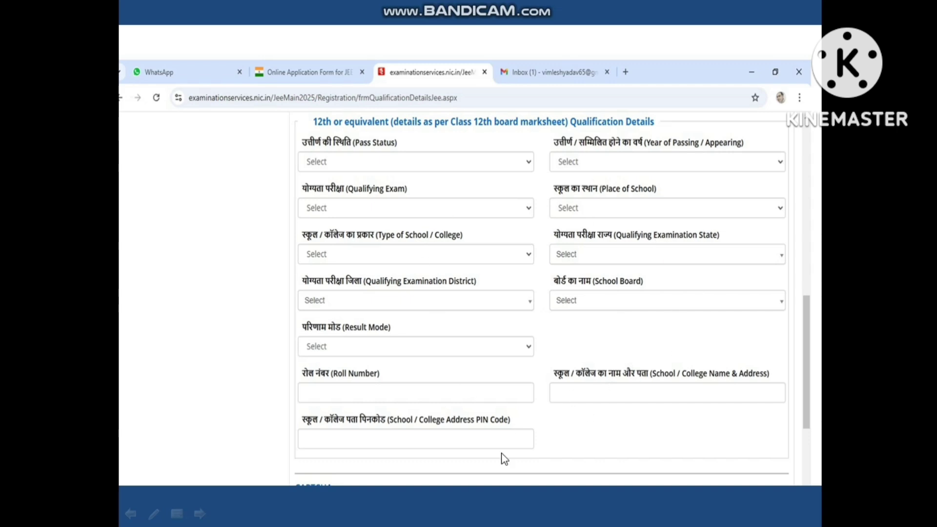
scroll(504, 459, "down", 3)
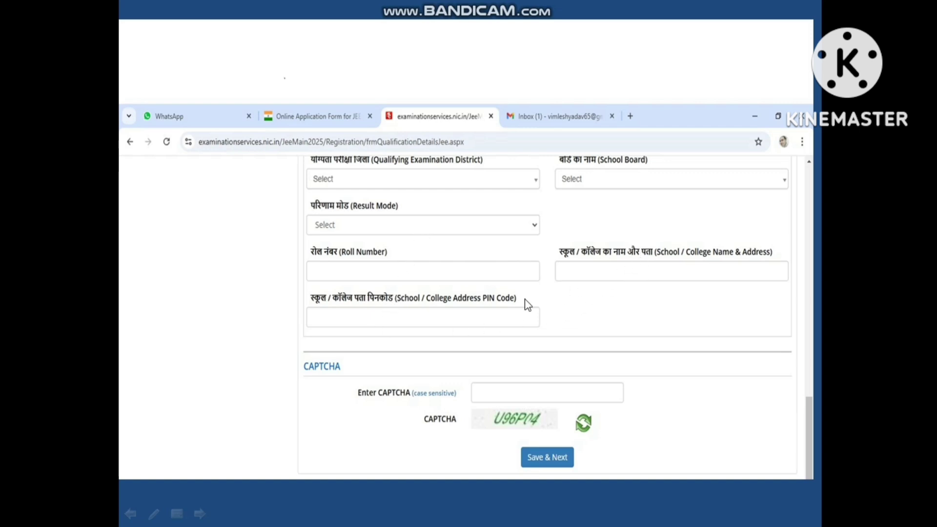
left_click(558, 464)
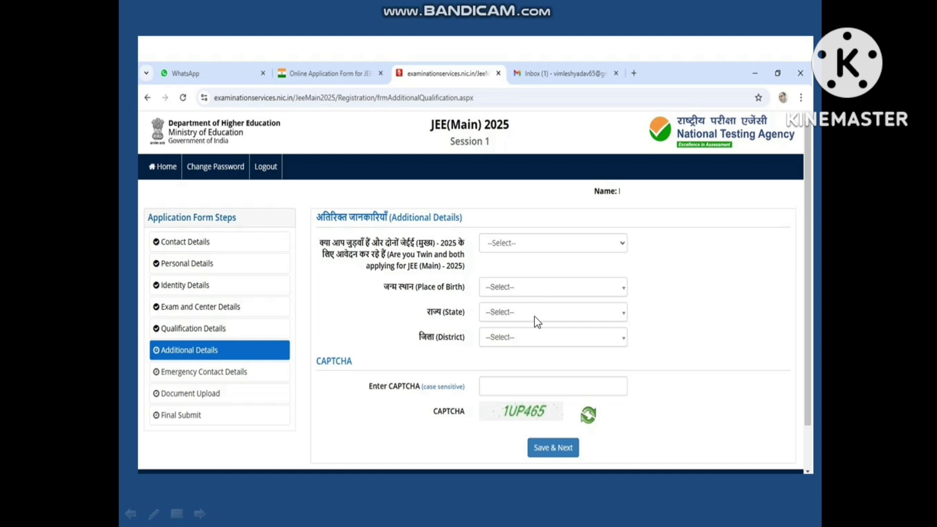
Step: Save the twin status, birthplace, state and district entries and advance to Emergency Contact verification
left_click(553, 448)
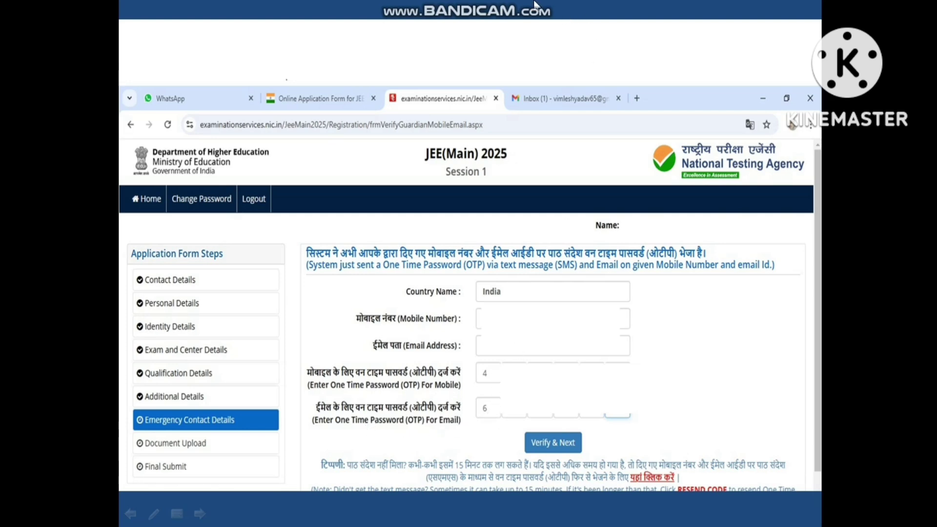
Step: Verify the emergency contact's mobile and email OTPs and advance to Document Upload
mouse_move(445, 4)
left_click(575, 450)
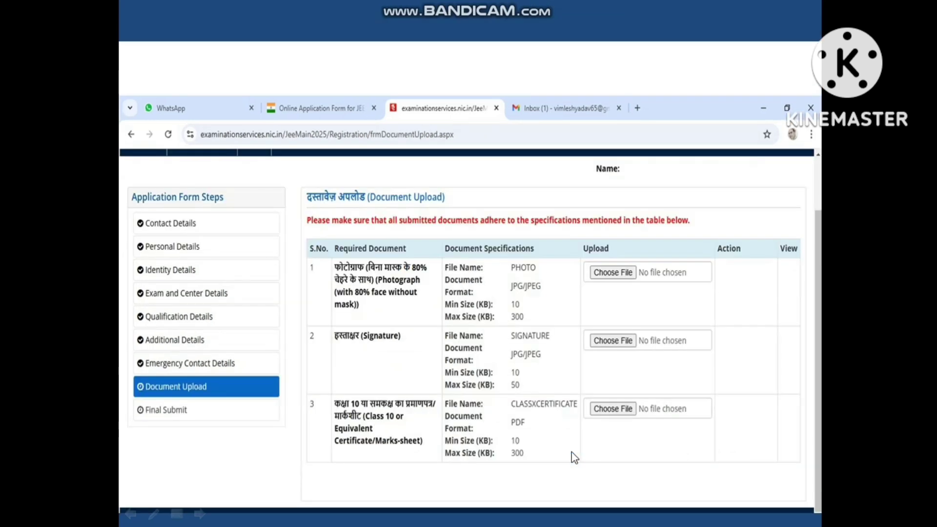
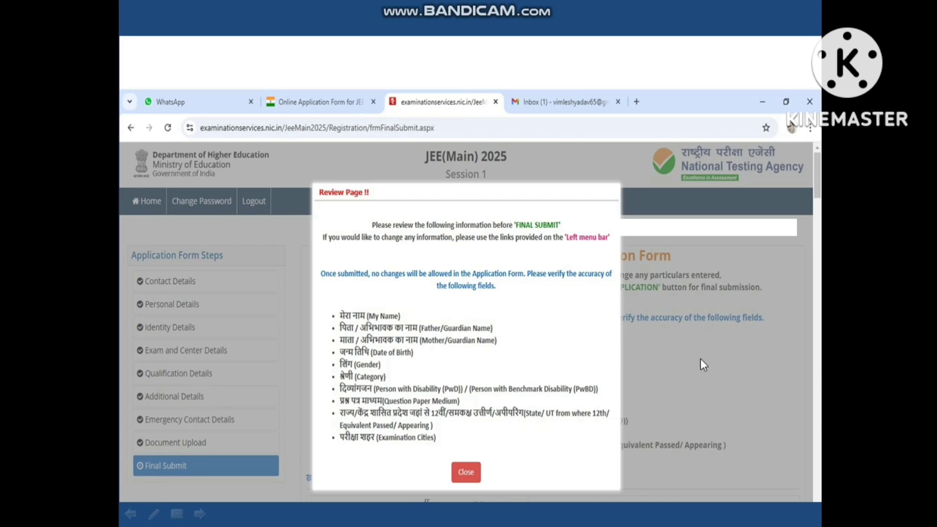
Step: Close the Review Page notice to reach the declaration before final submission
left_click(637, 387)
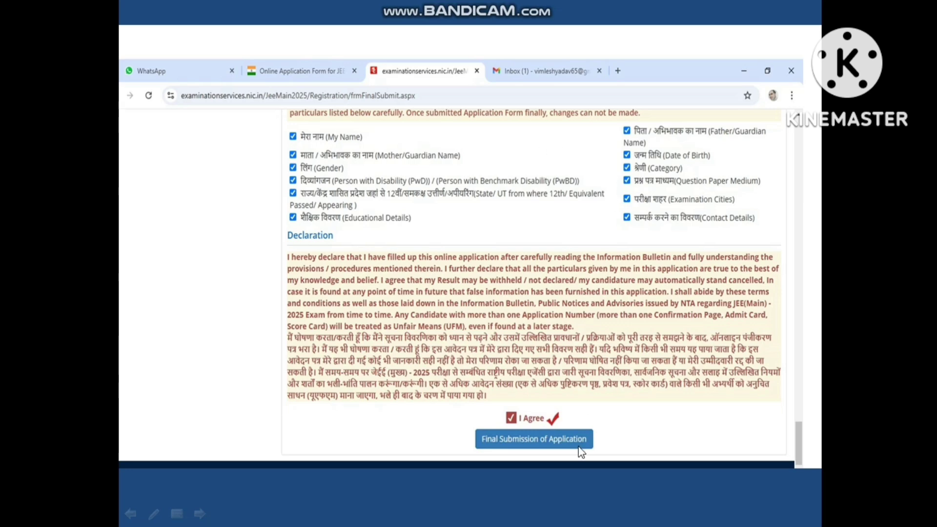
Step: Submit the completed application form via Final Submission of Application
left_click(530, 442)
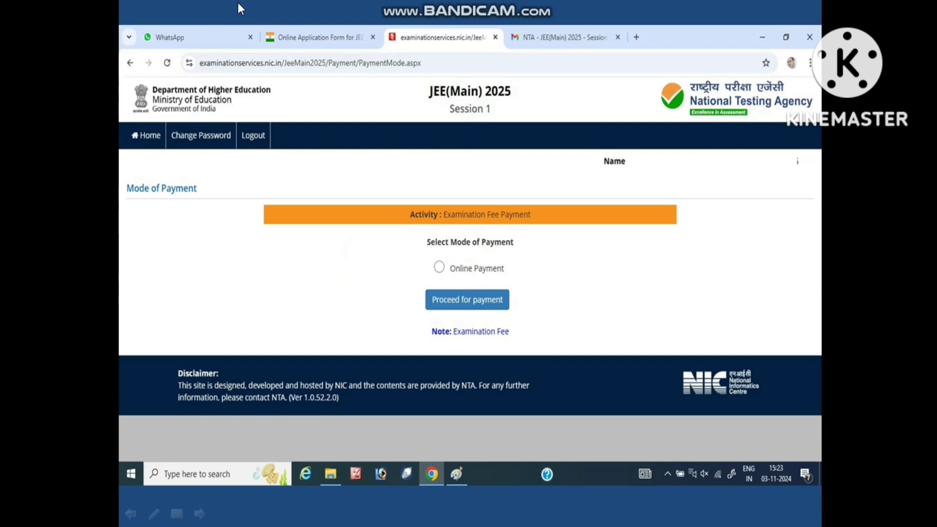
mouse_move(535, 5)
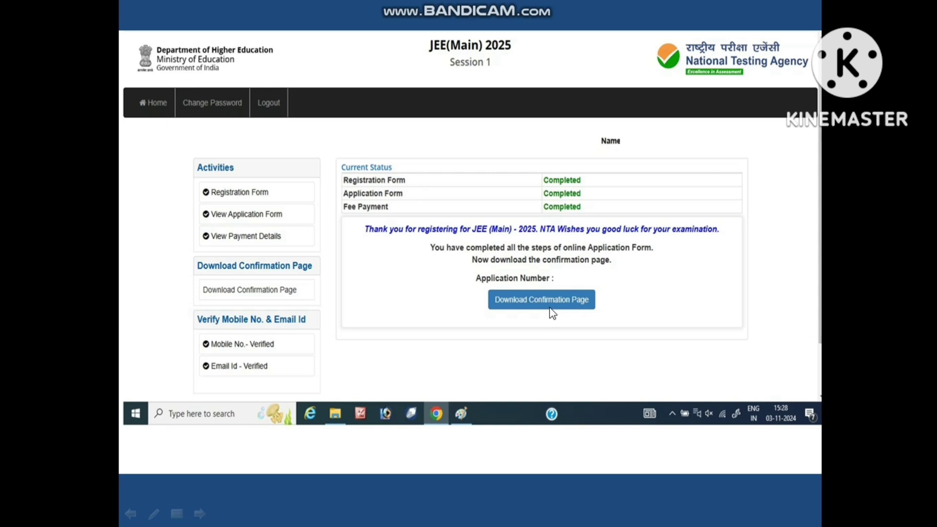
mouse_move(589, 6)
mouse_move(503, 5)
left_click(602, 423)
Step: Scroll the confirmation PDF from personal details down to the fee payment details and back
key("Escape")
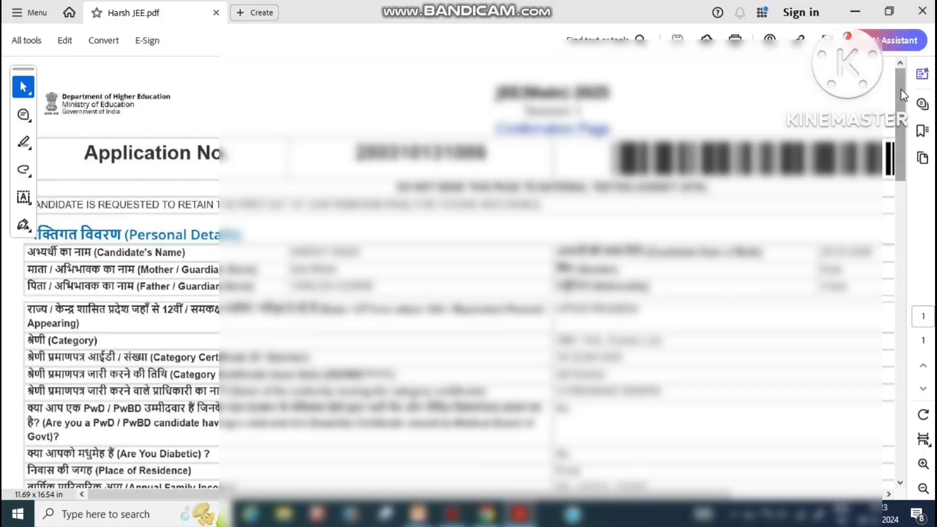
left_click_drag(902, 96, 887, 410)
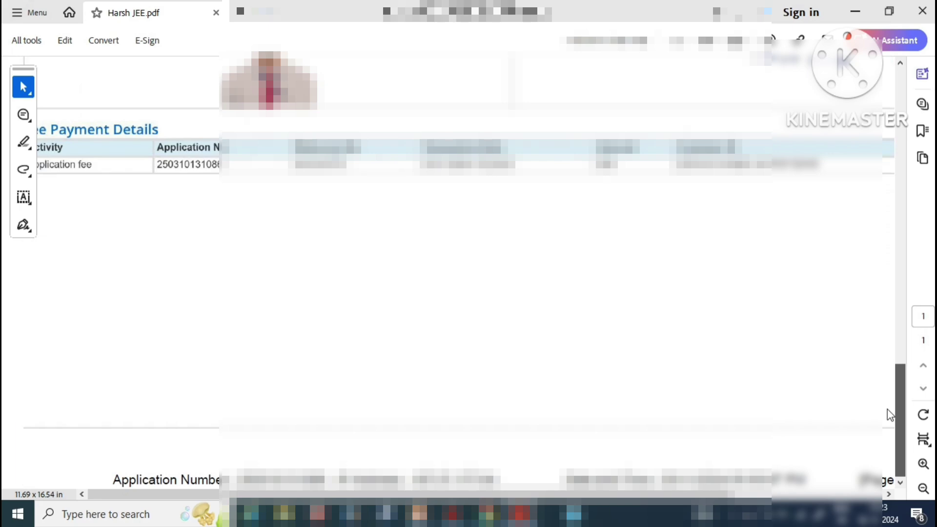
left_click_drag(889, 414, 889, 85)
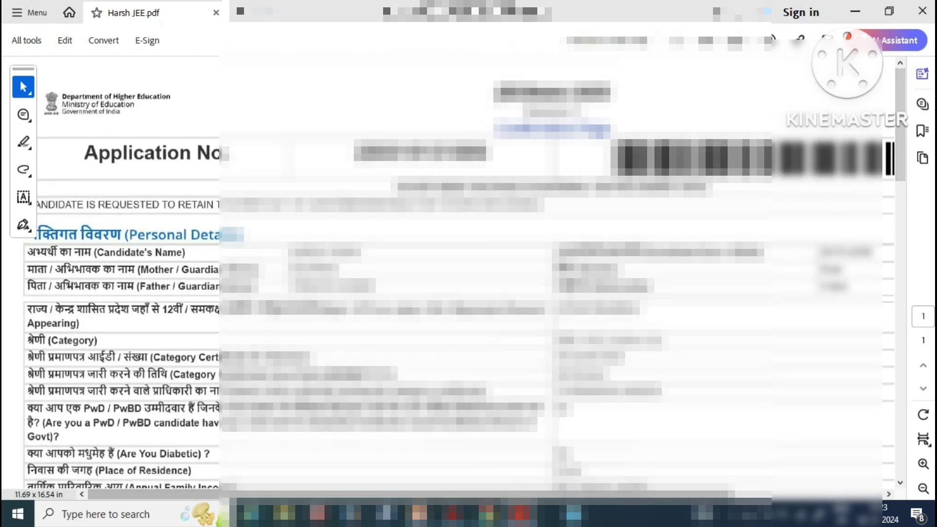
mouse_move(899, 161)
left_mouse_down()
mouse_move(889, 443)
mouse_move(883, 376)
mouse_move(898, 164)
left_mouse_up()
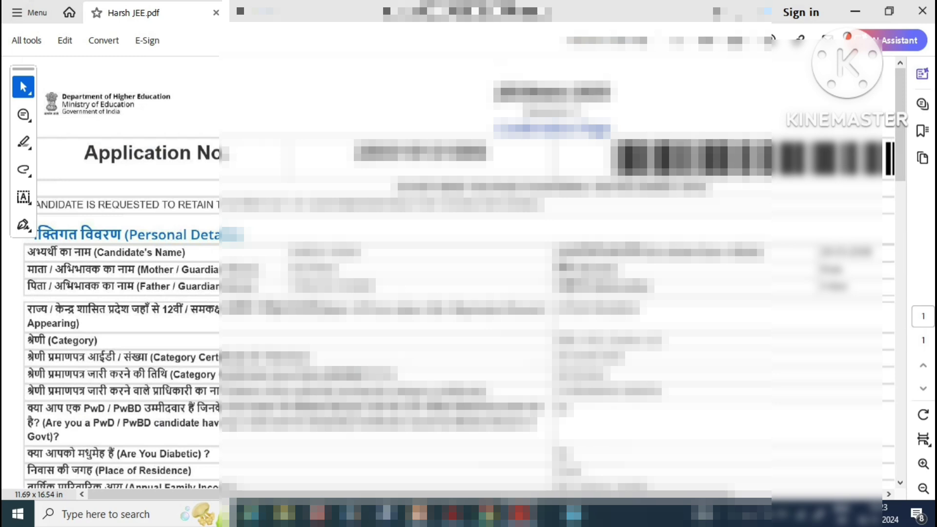